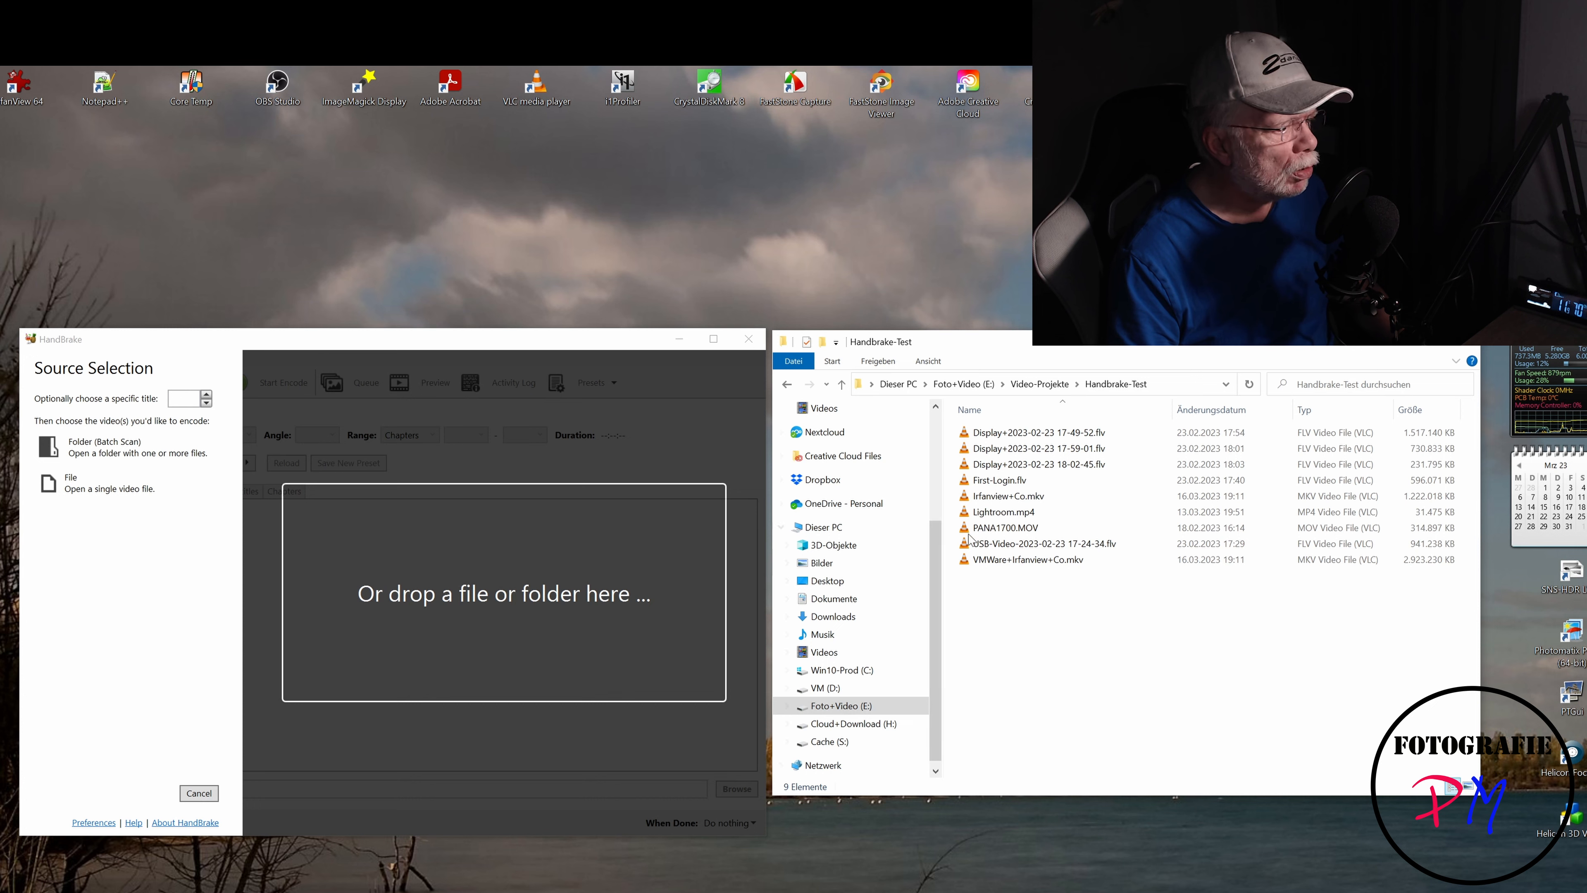
# - Load the Handbrake-Test folder as the batch source by dropping it onto the source selection area
pyautogui.click(1056, 384)
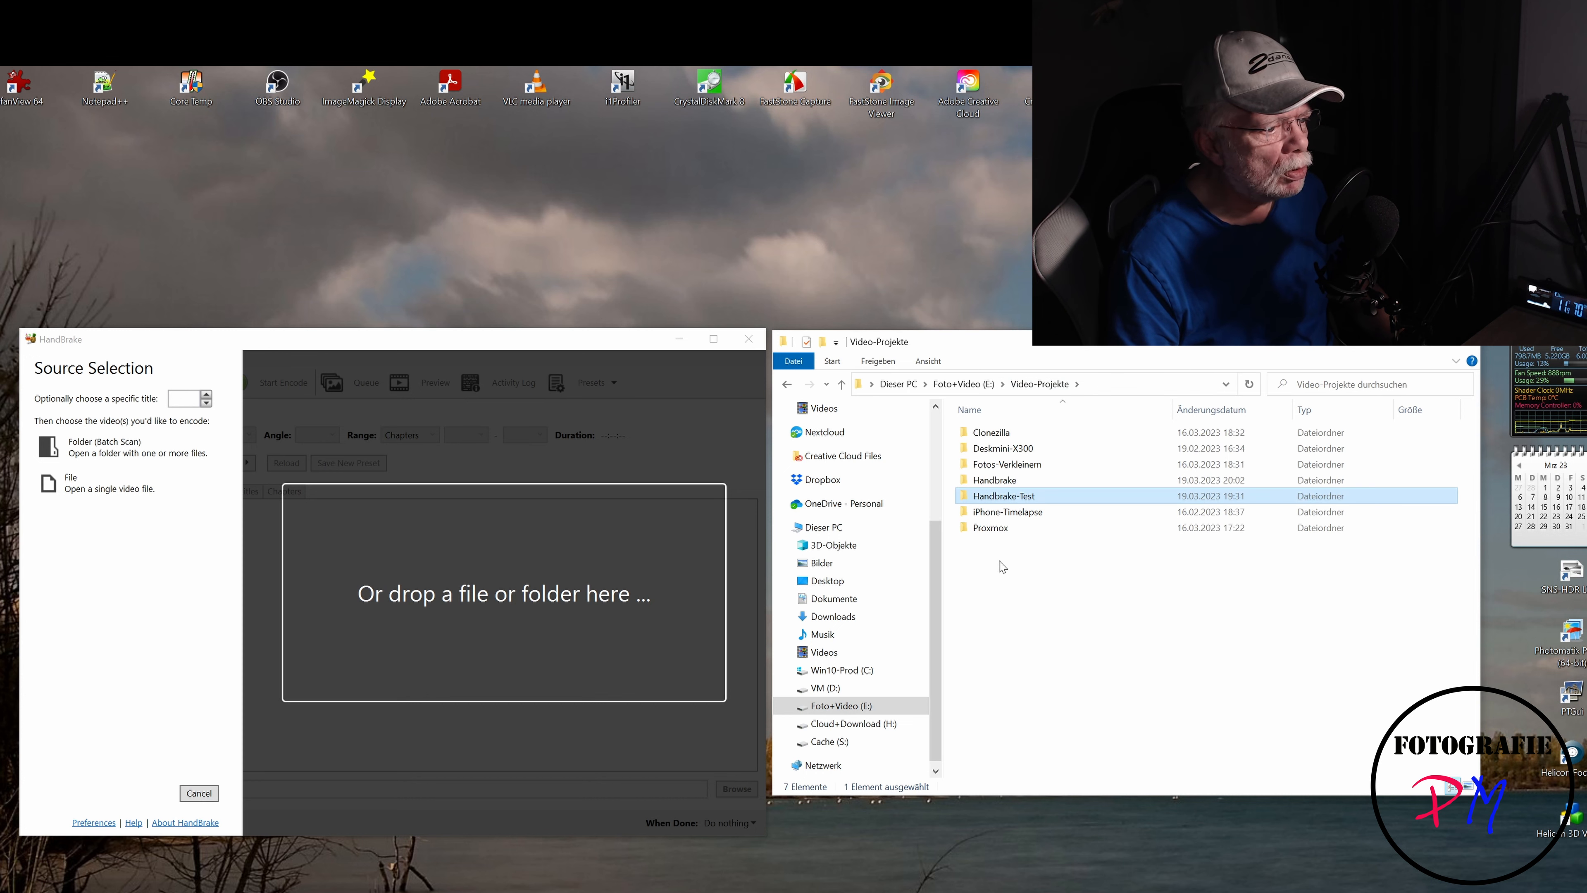
pyautogui.moveTo(995, 500); pyautogui.dragTo(543, 625)
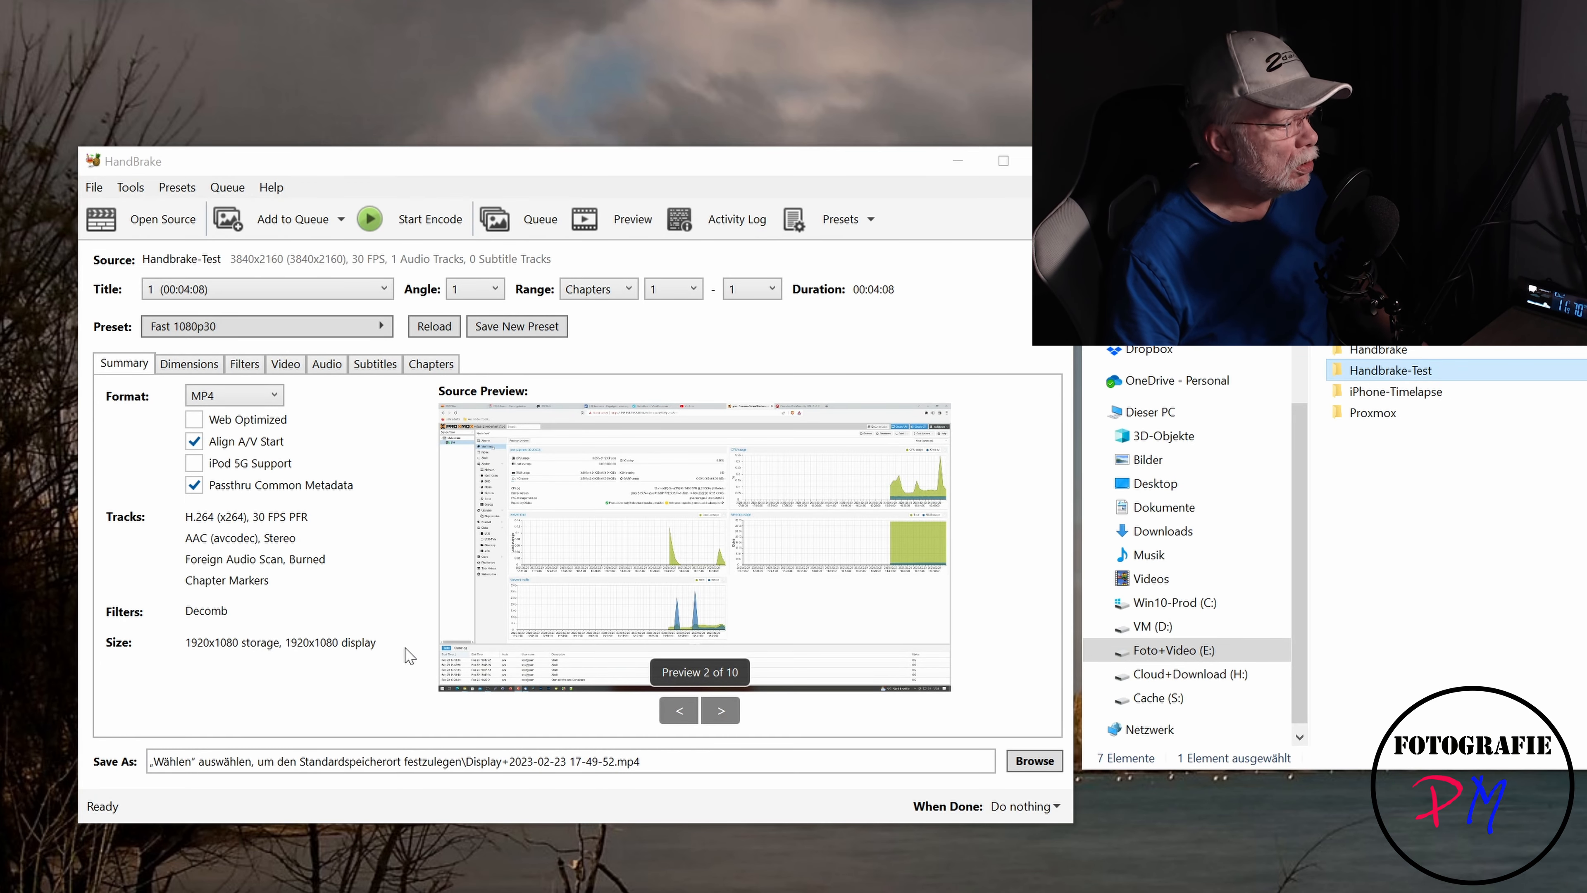
# - Examine the list of source titles and step through the source preview frames
pyautogui.click(320, 291)
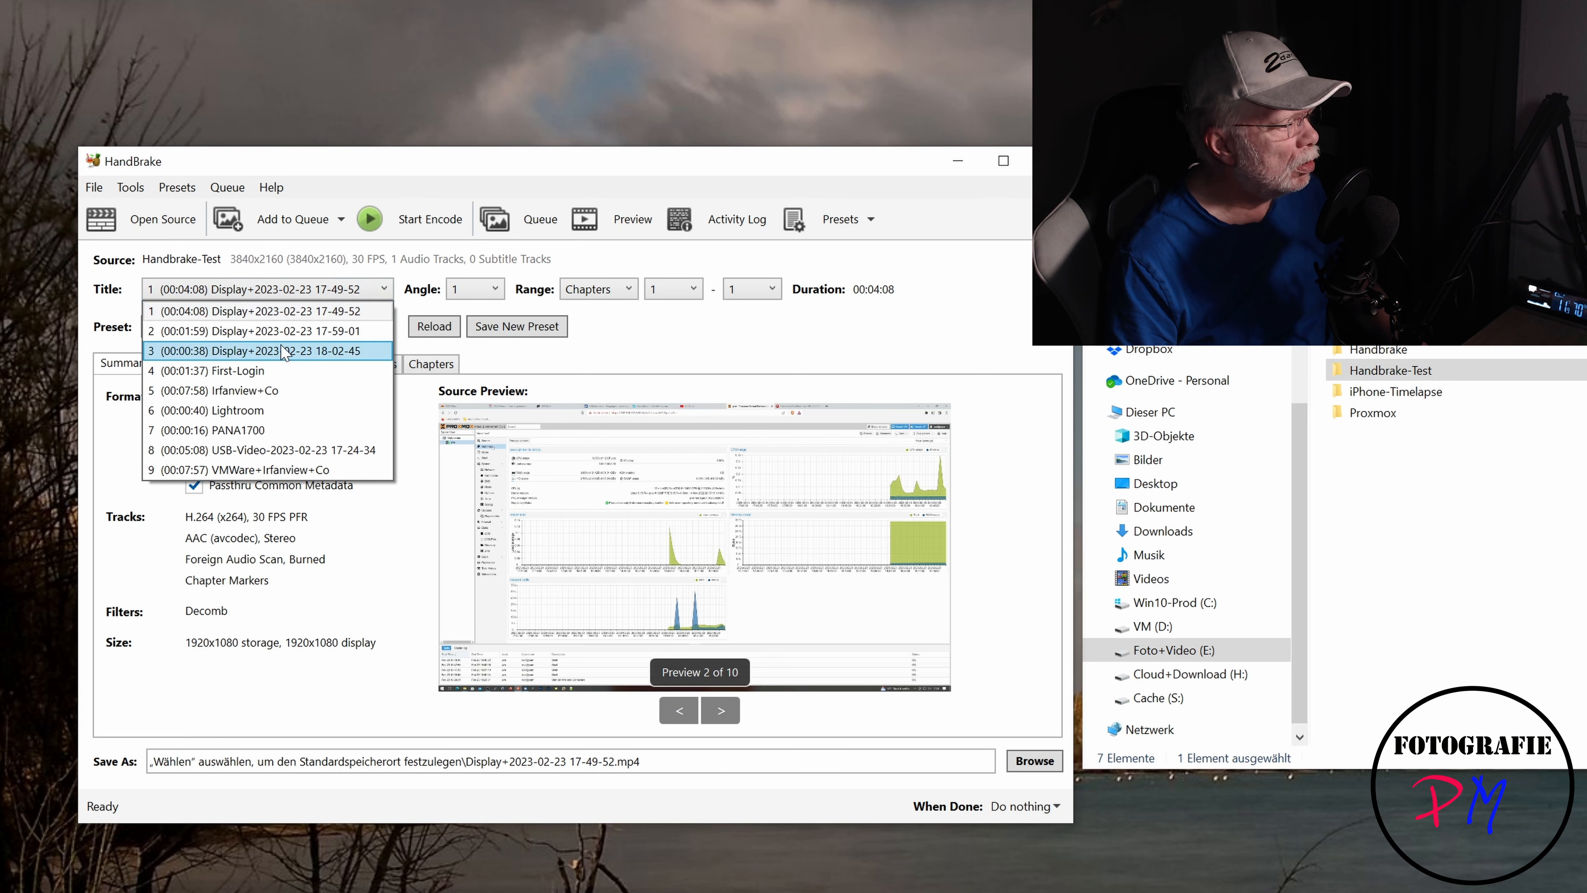
pyautogui.click(284, 313)
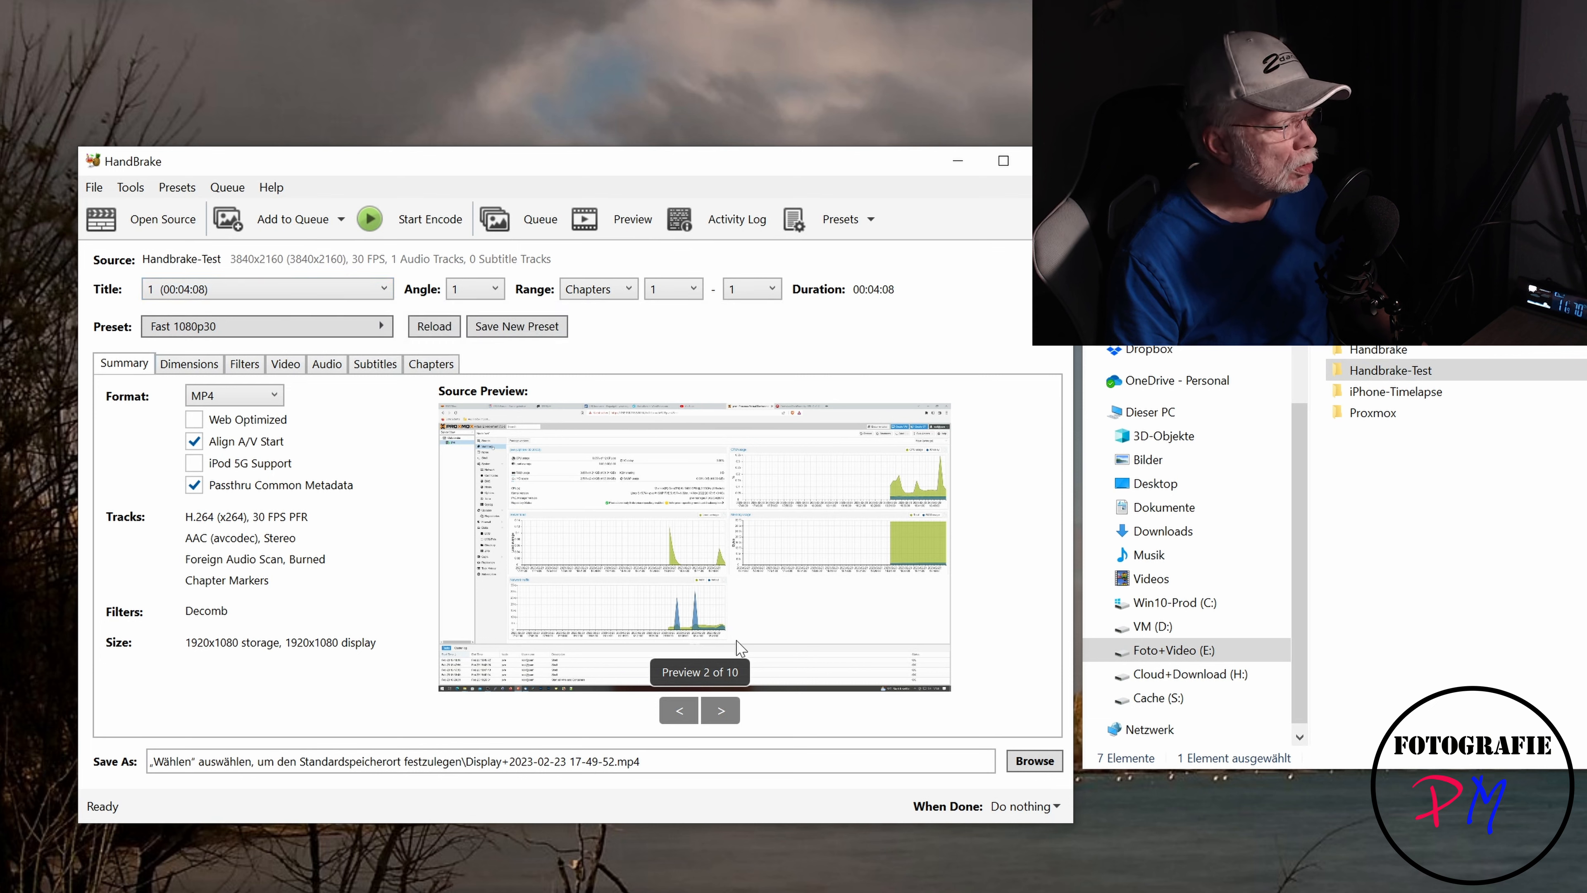
pyautogui.click(721, 711)
pyautogui.click(722, 711)
pyautogui.click(722, 711)
pyautogui.click(722, 713)
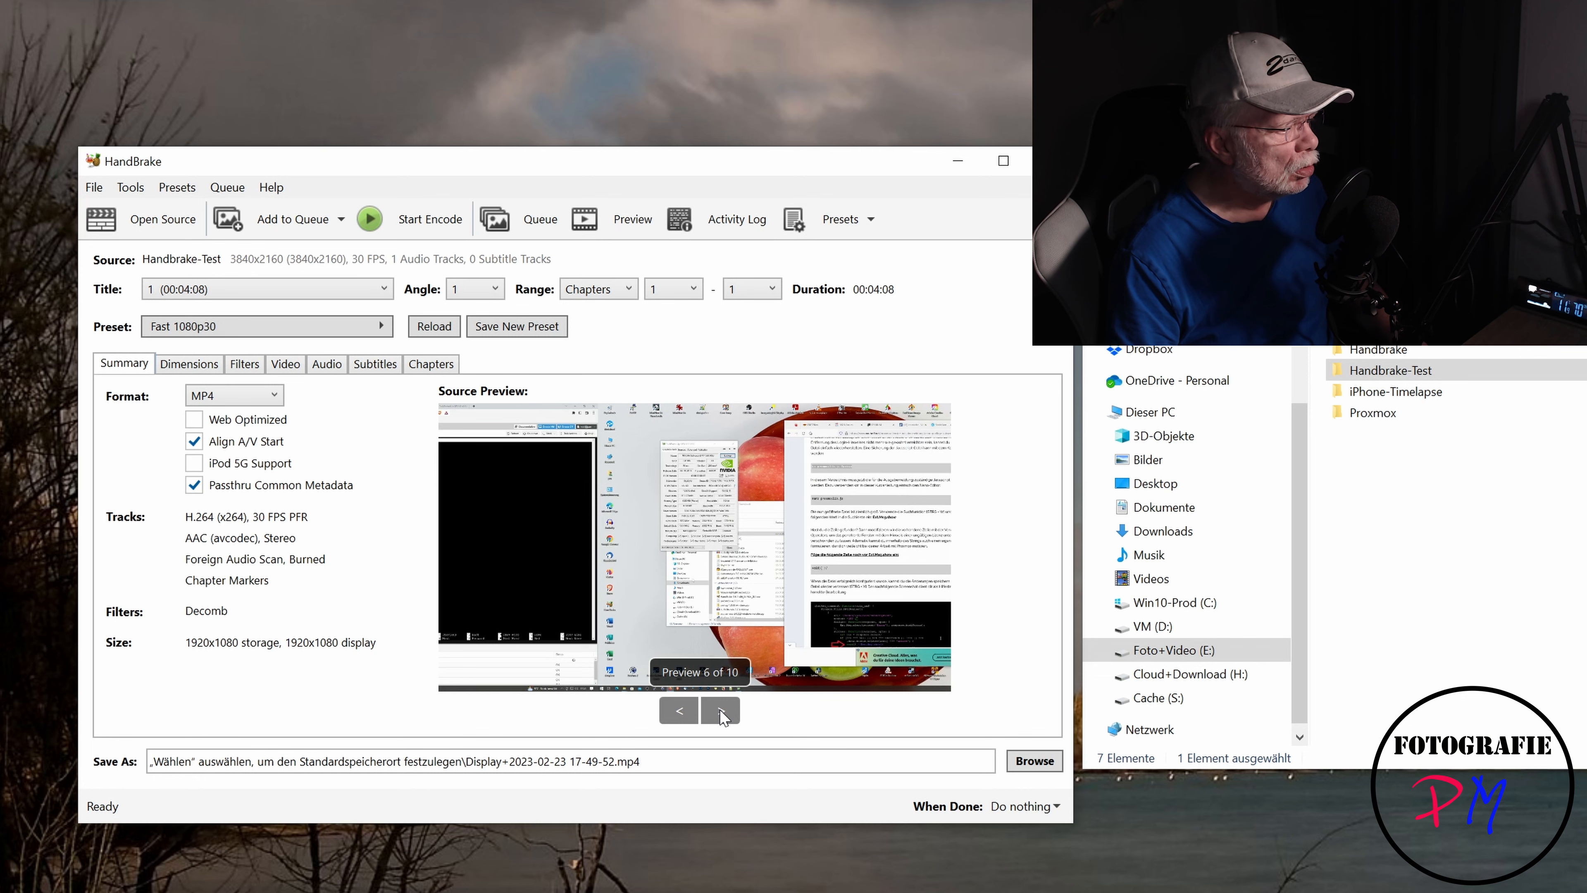
pyautogui.click(721, 712)
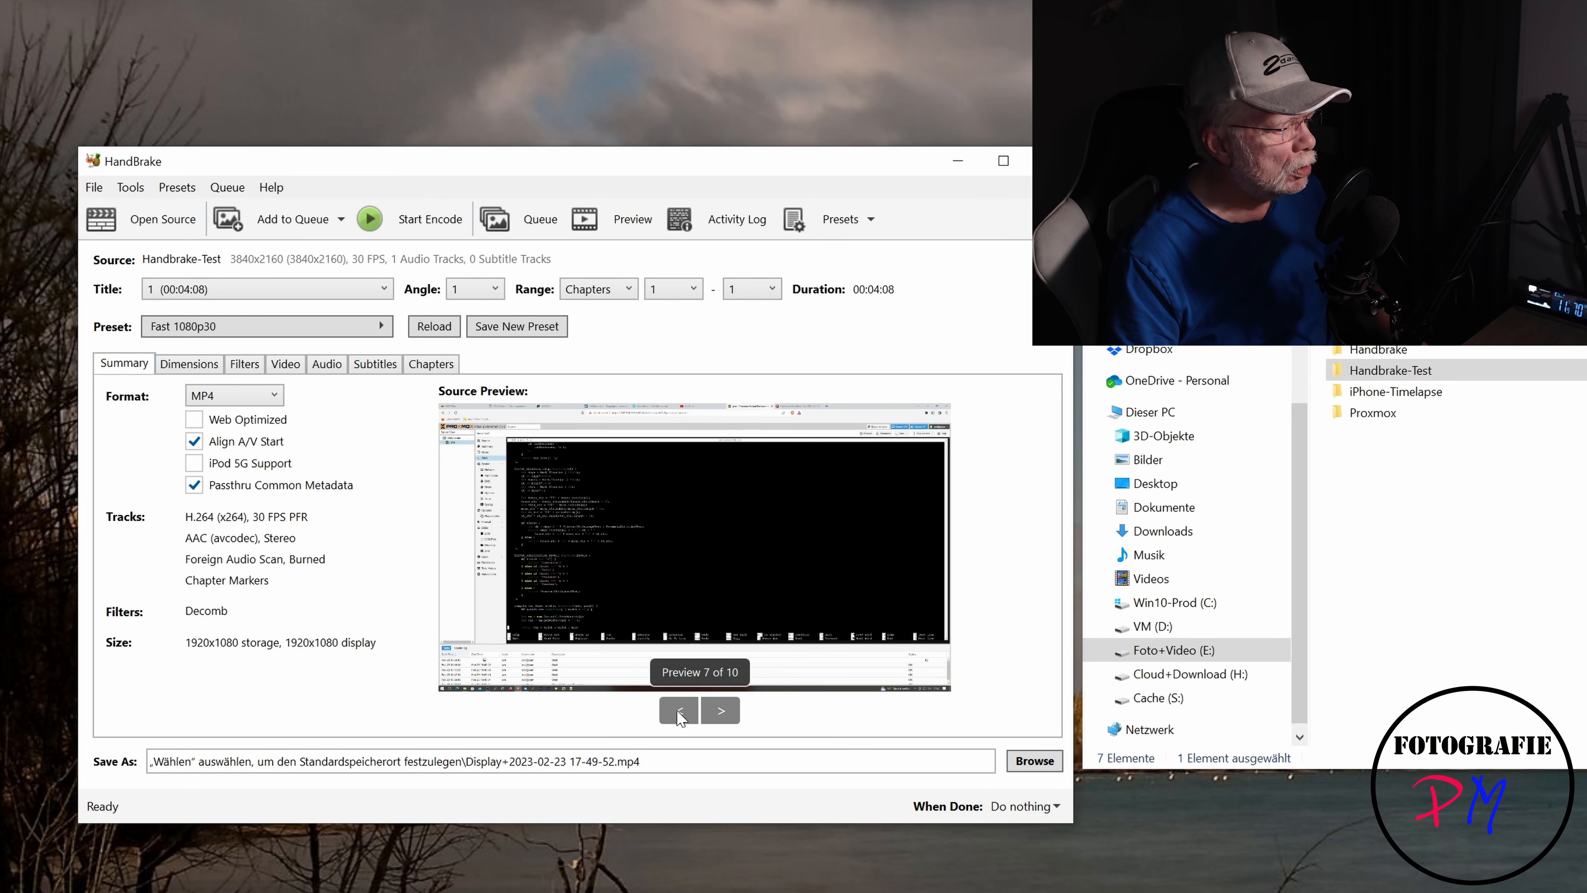
pyautogui.click(679, 714)
pyautogui.click(679, 714)
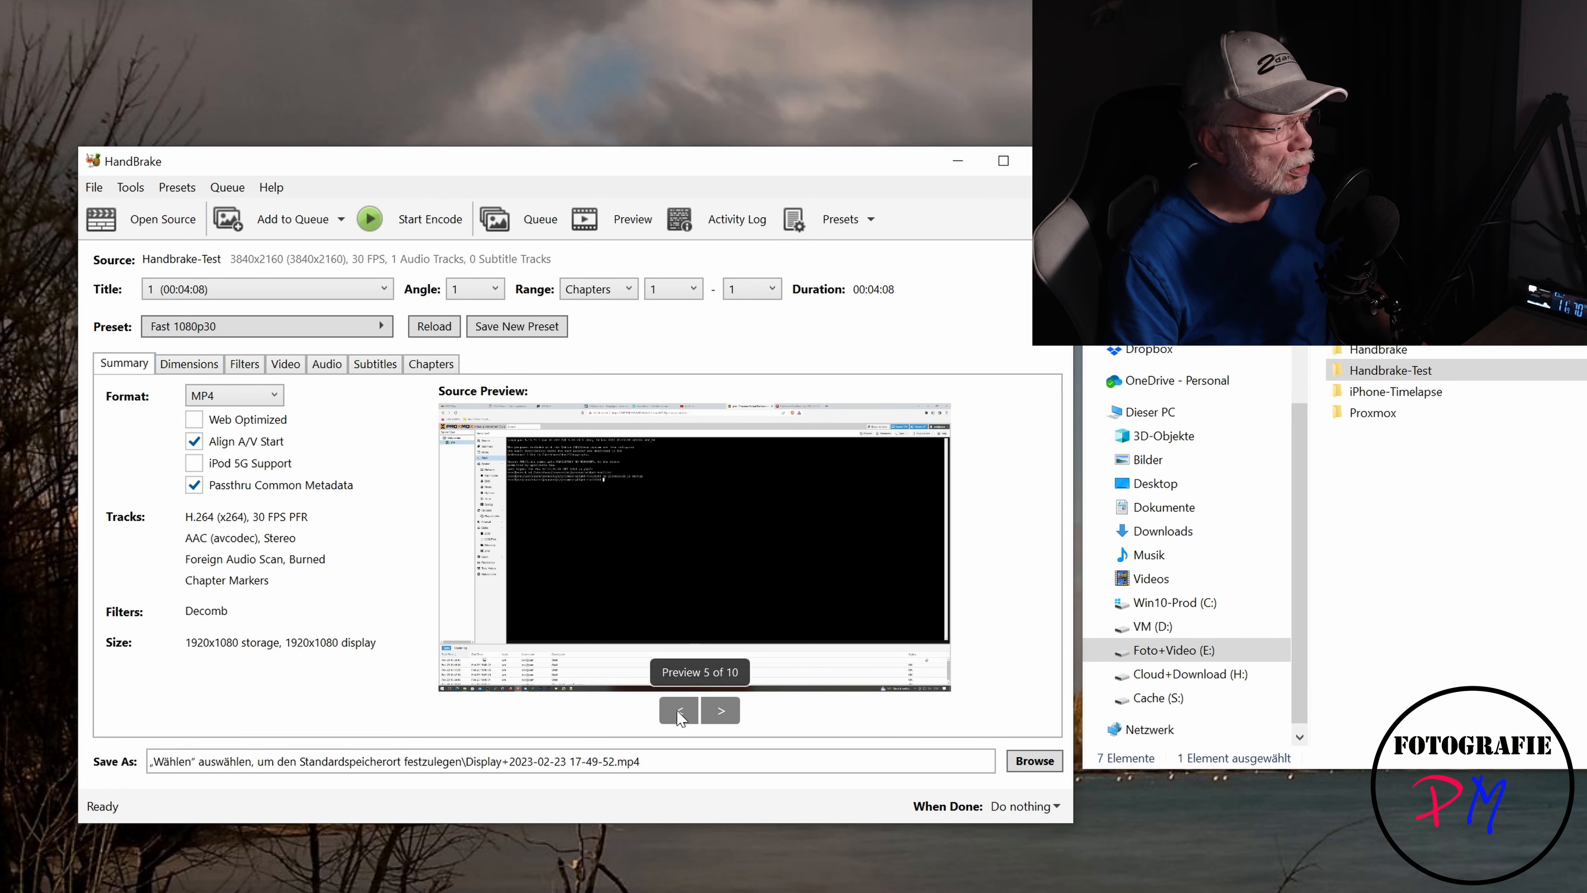
pyautogui.click(679, 712)
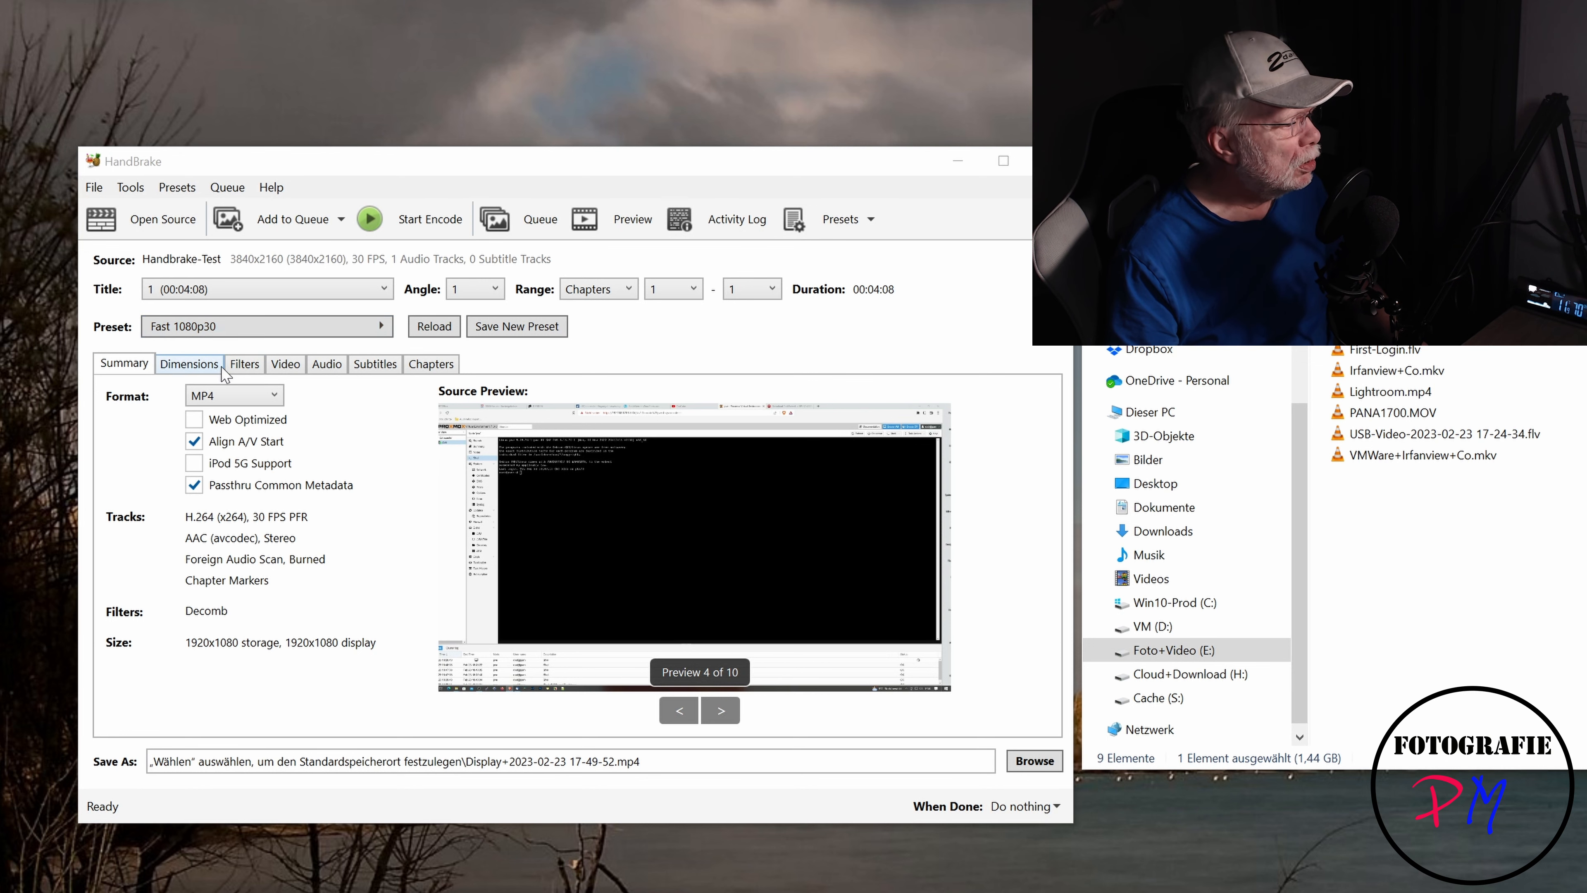
# - Switch the video encoder to H.264 (NVEnc)
pyautogui.click(291, 367)
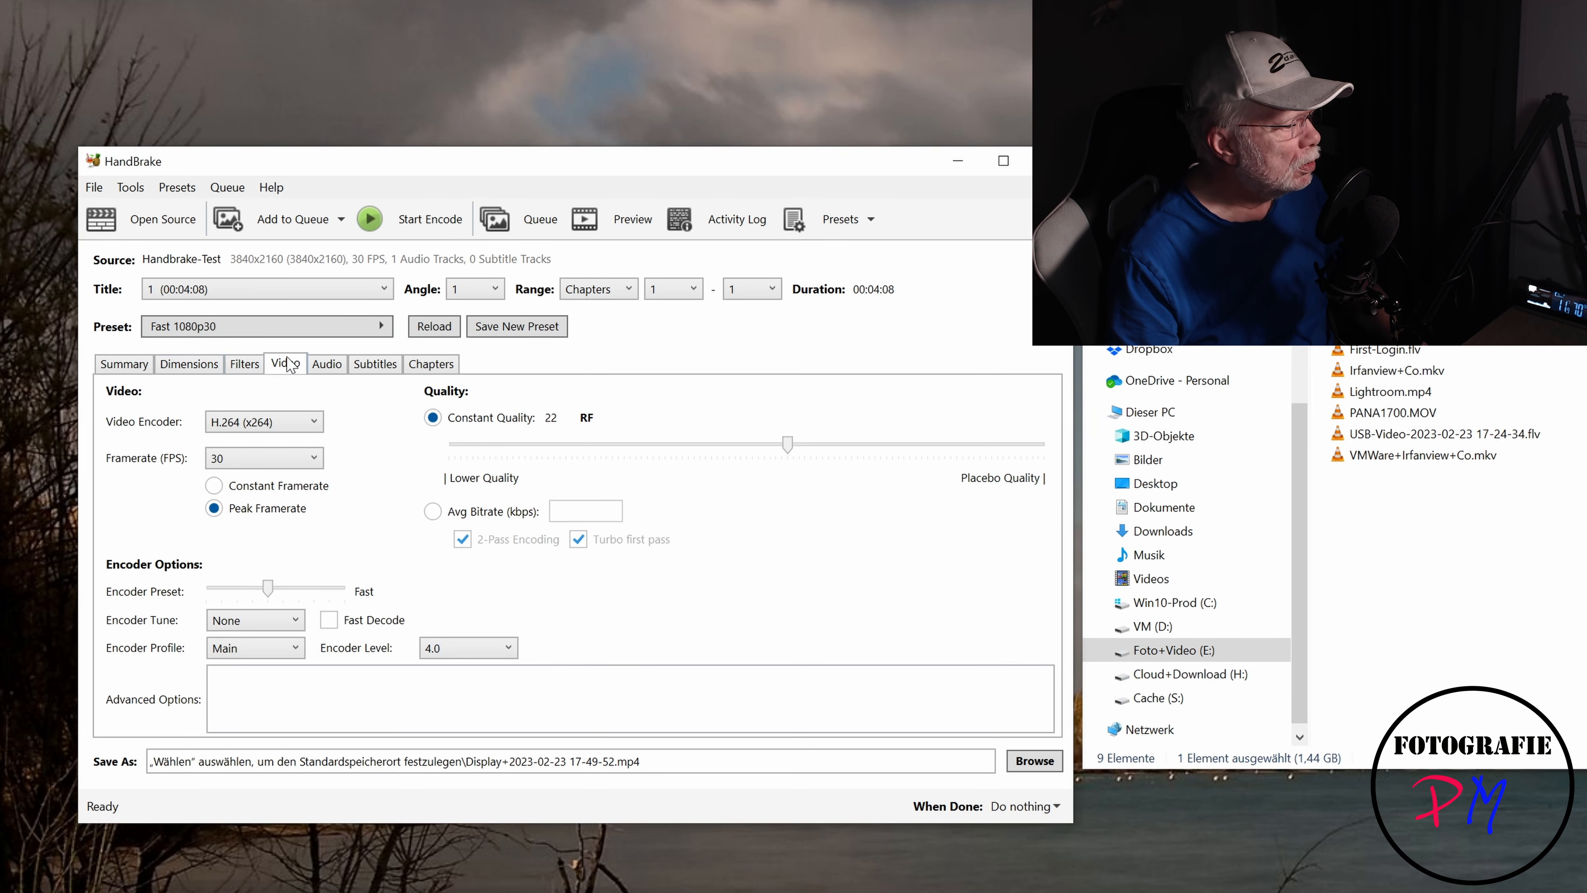
pyautogui.click(287, 427)
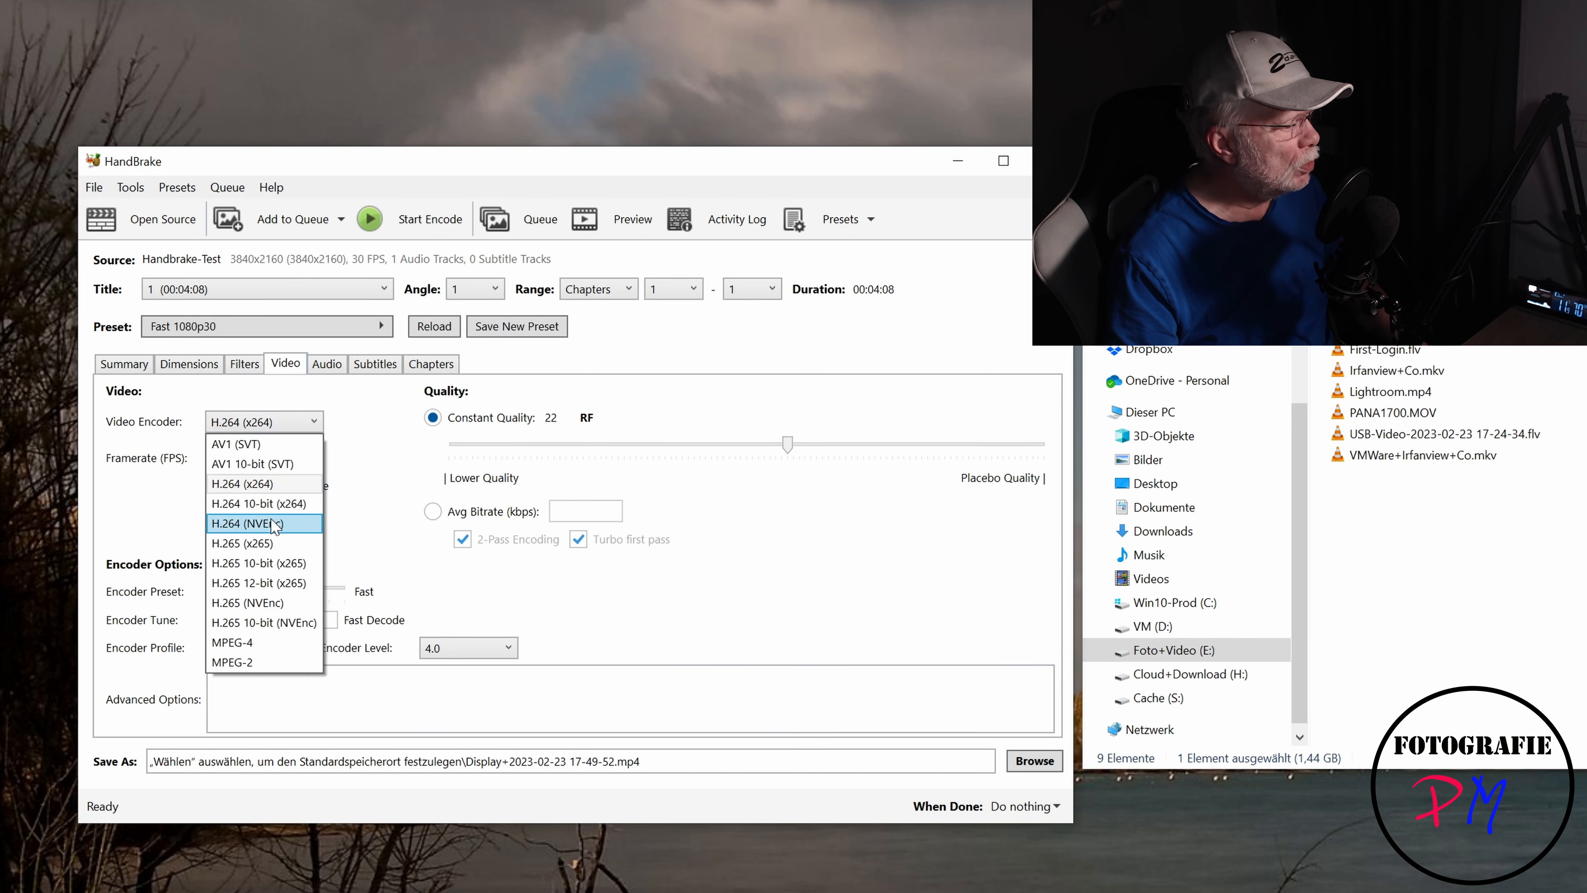
pyautogui.click(276, 523)
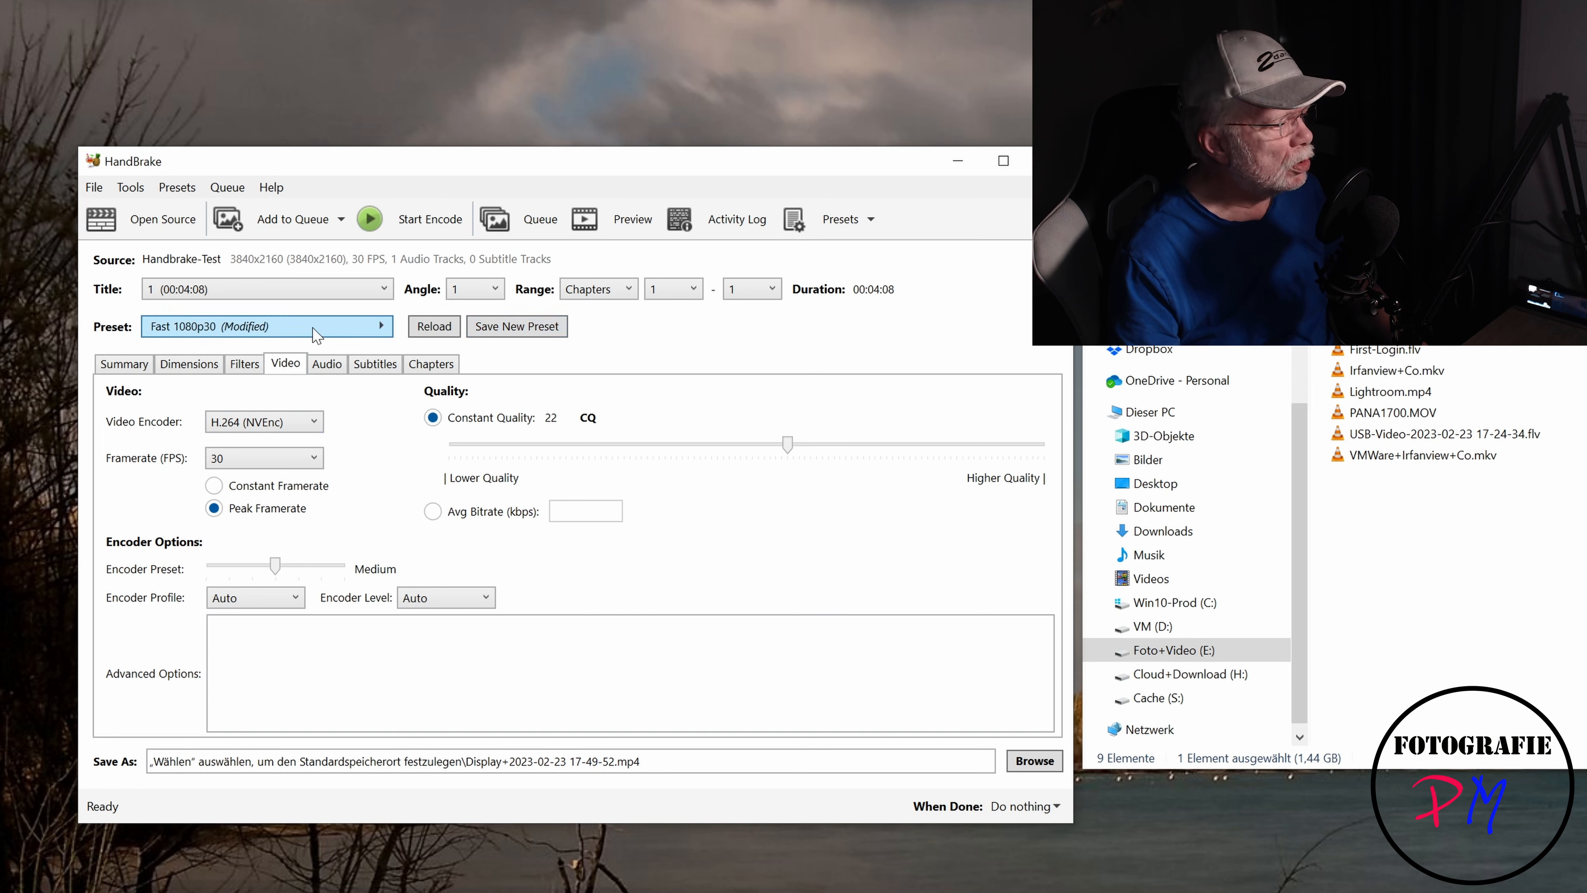
# - Apply the Fast1080p30 NVenc custom preset and review its video settings
pyautogui.click(119, 366)
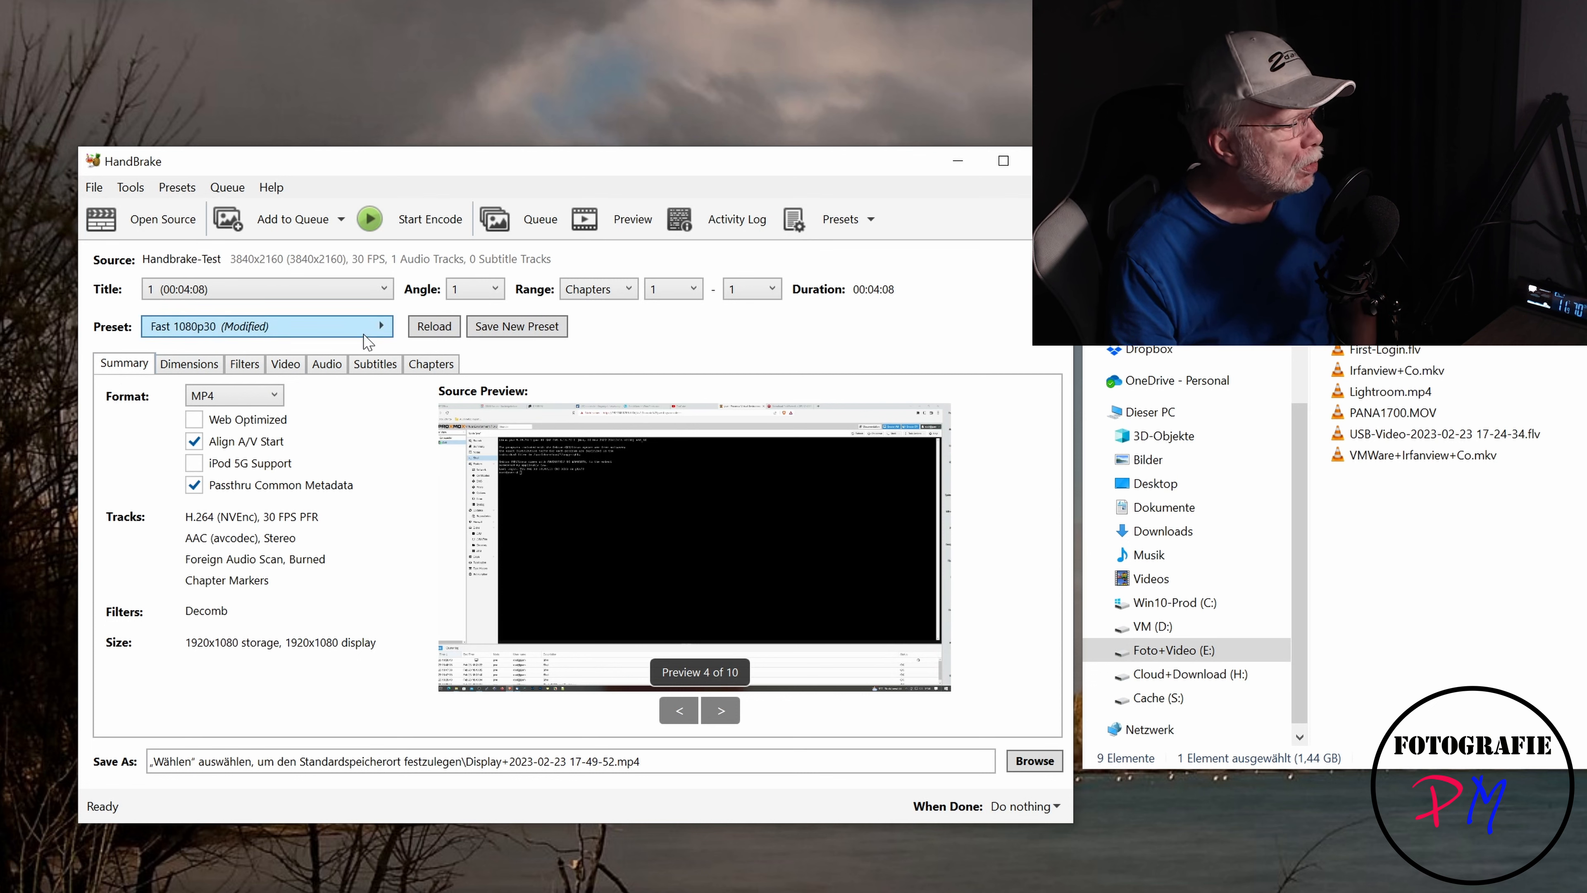
pyautogui.click(369, 332)
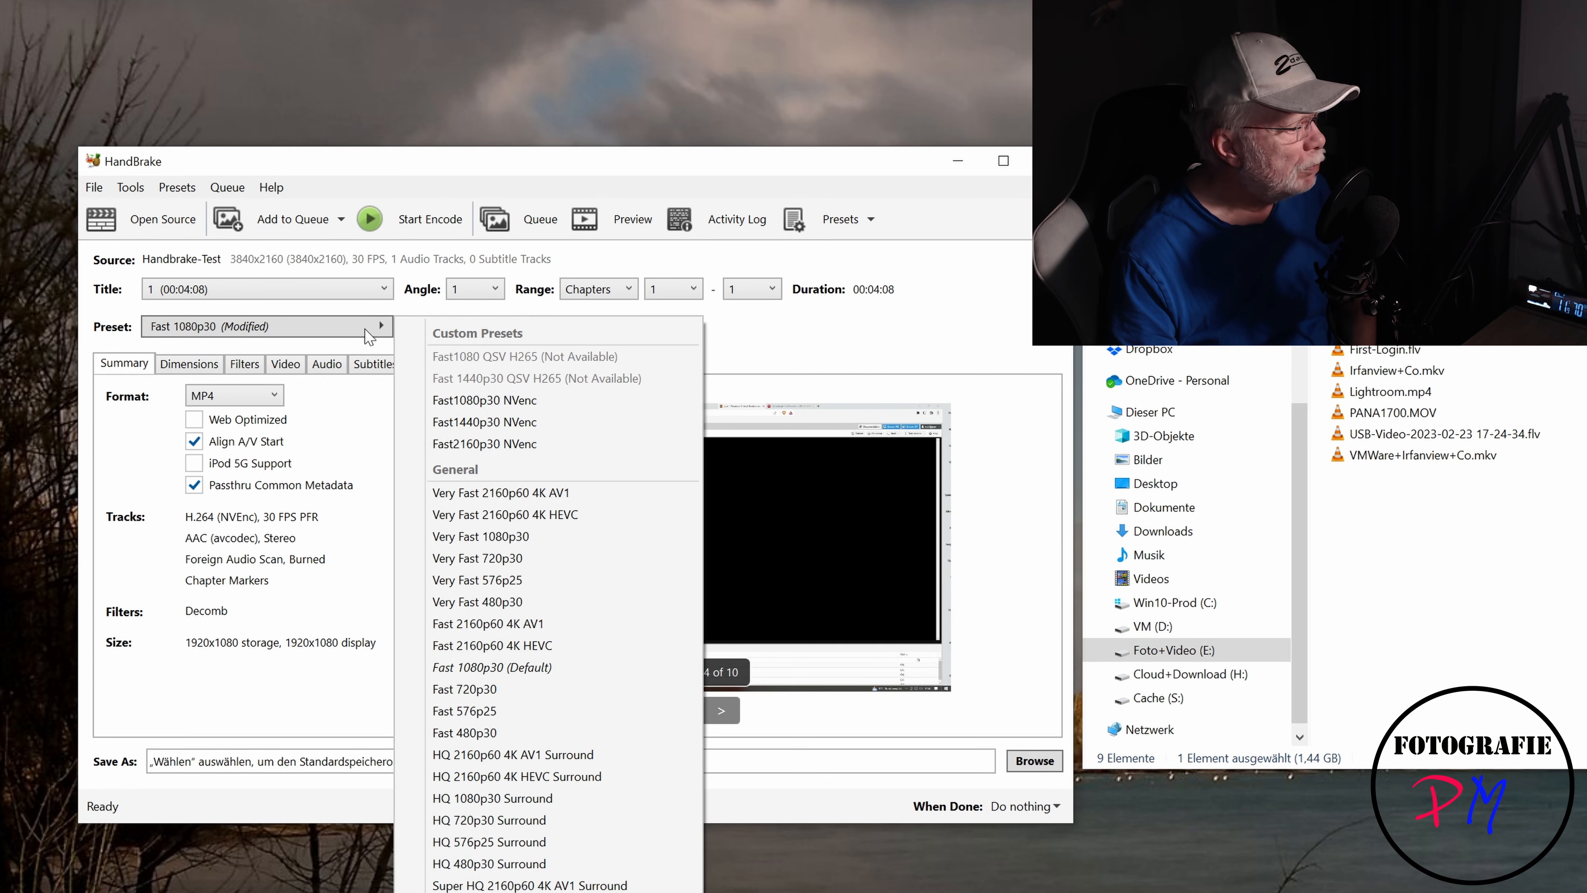
pyautogui.click(479, 401)
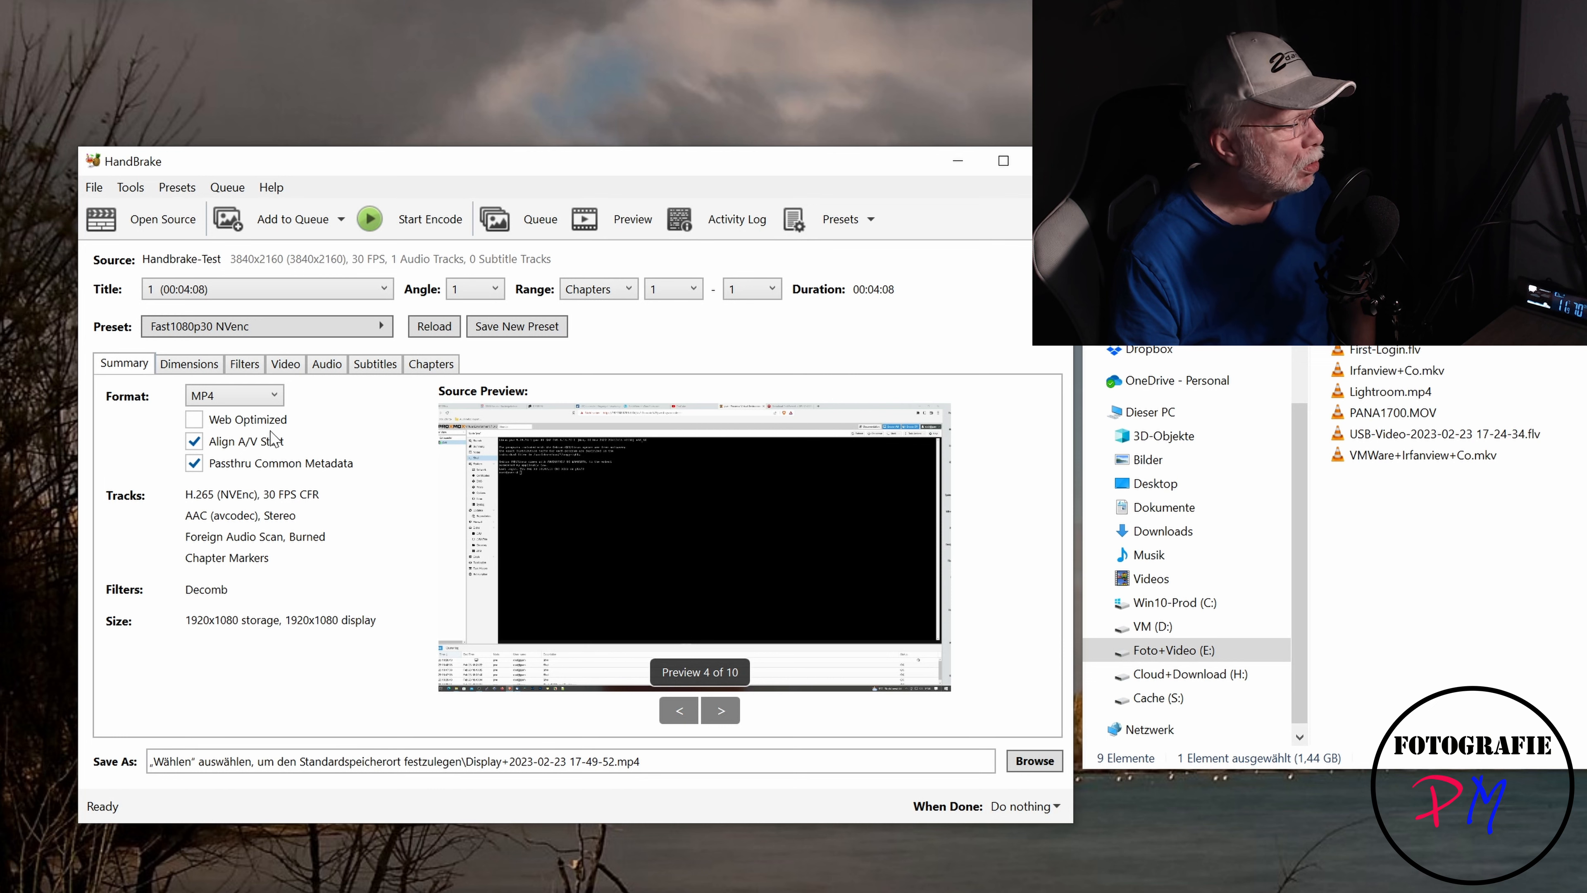
pyautogui.click(285, 366)
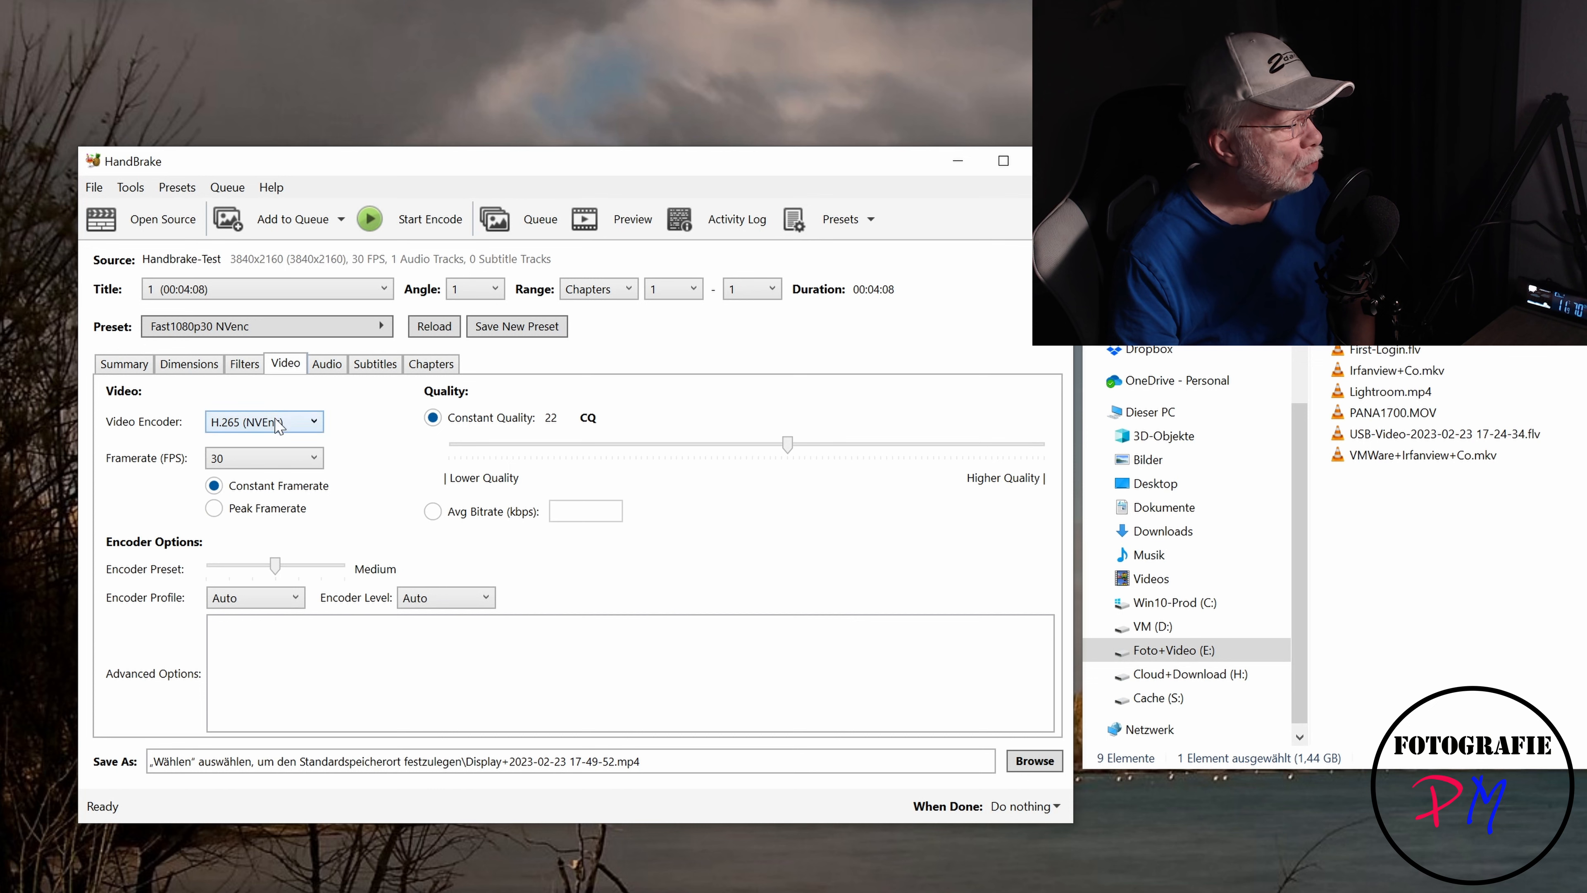
pyautogui.click(143, 368)
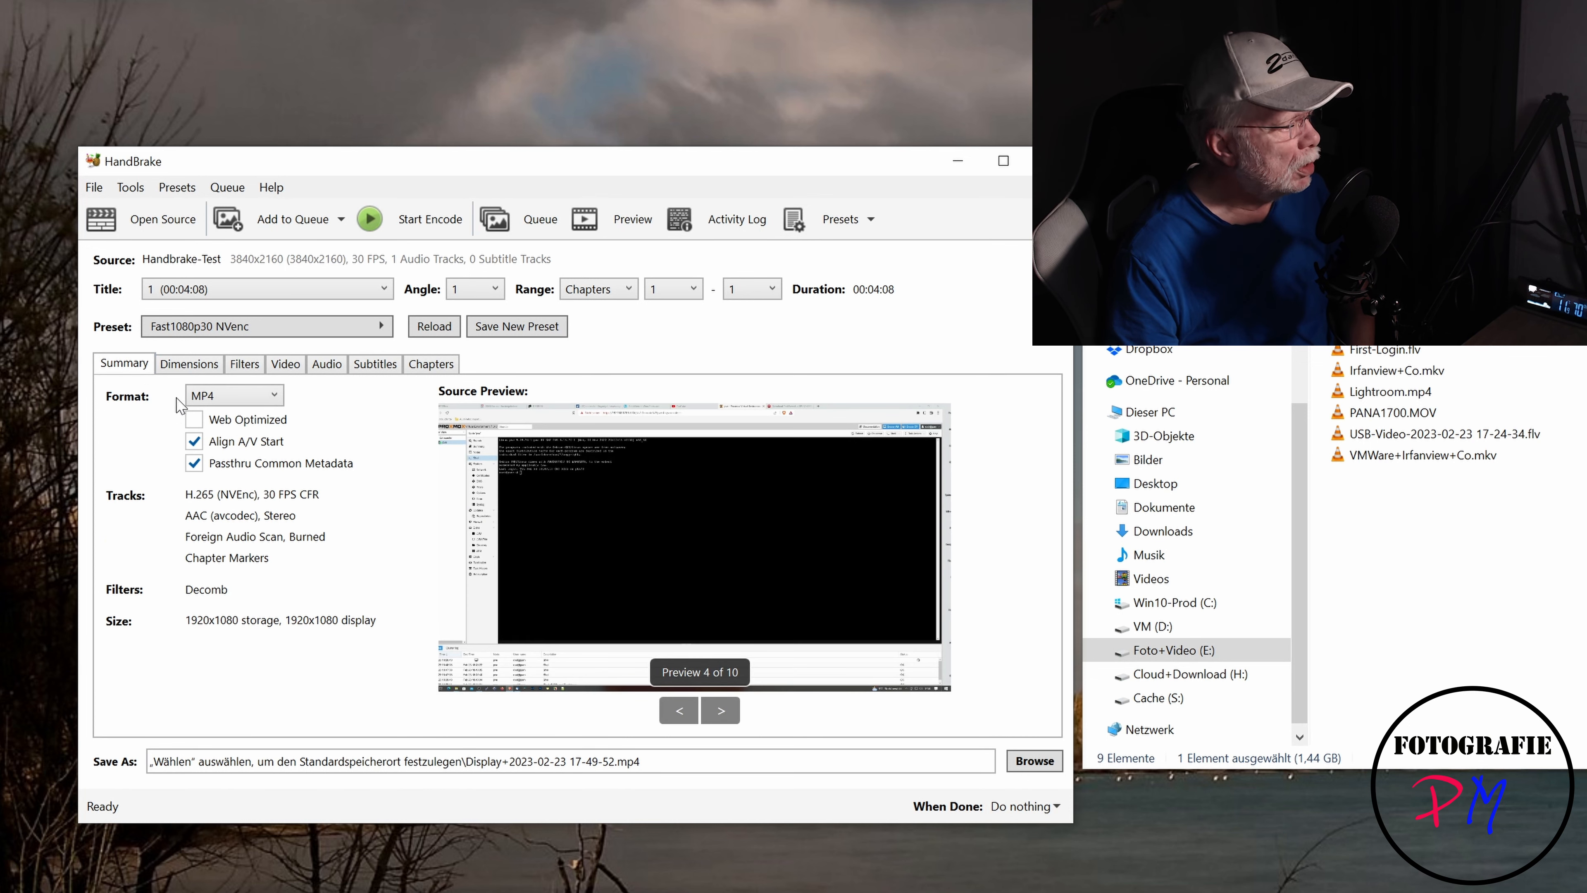
# - Add the current title 1 to the encoding queue
pyautogui.click(265, 220)
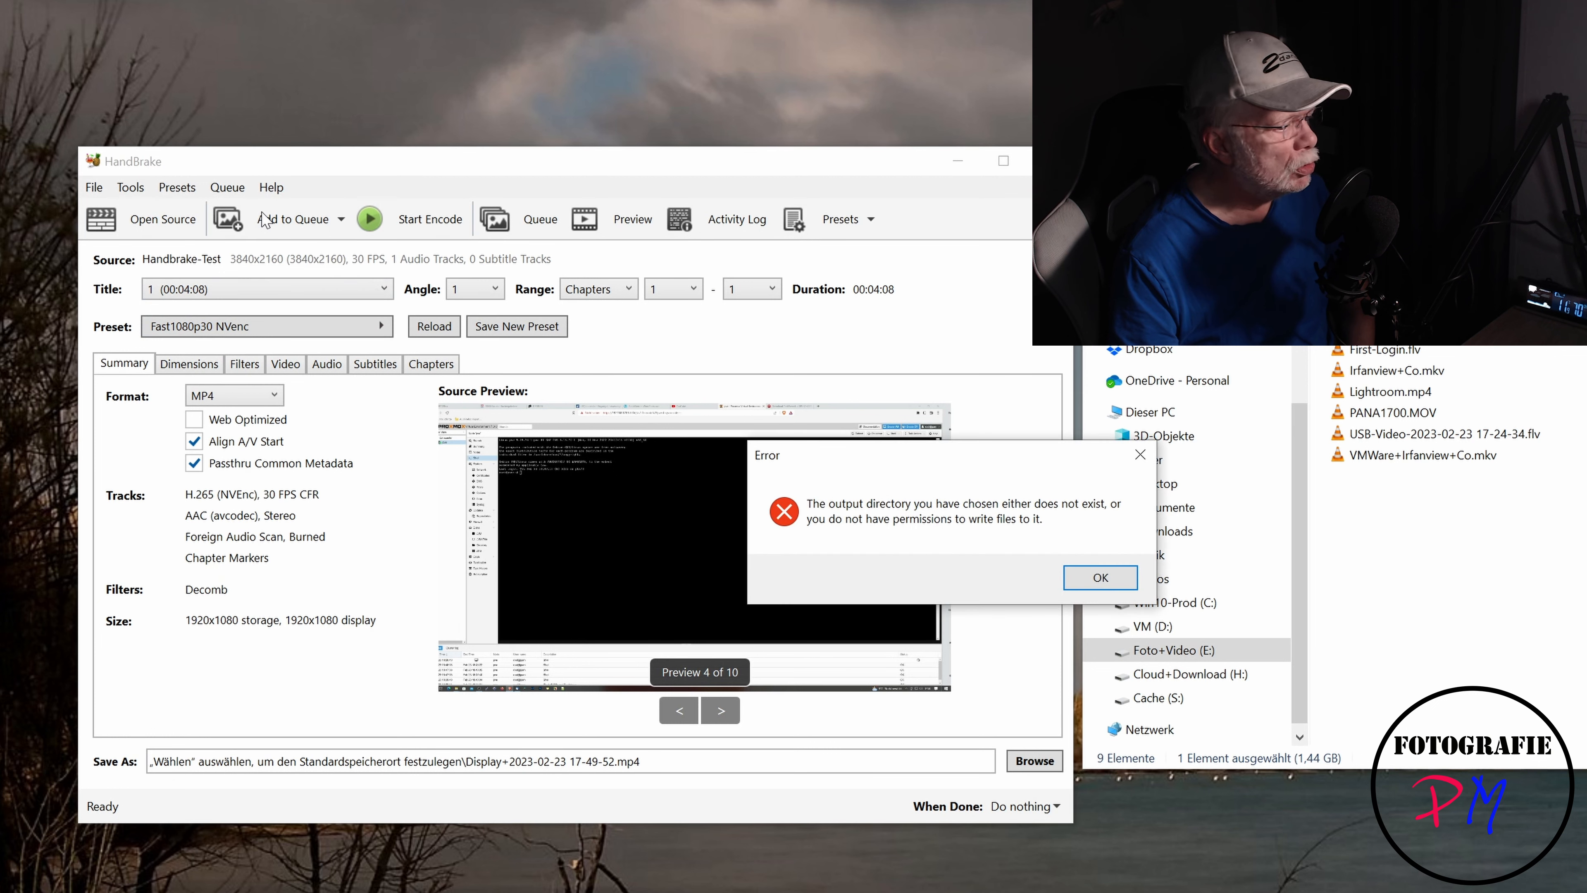
pyautogui.click(1100, 577)
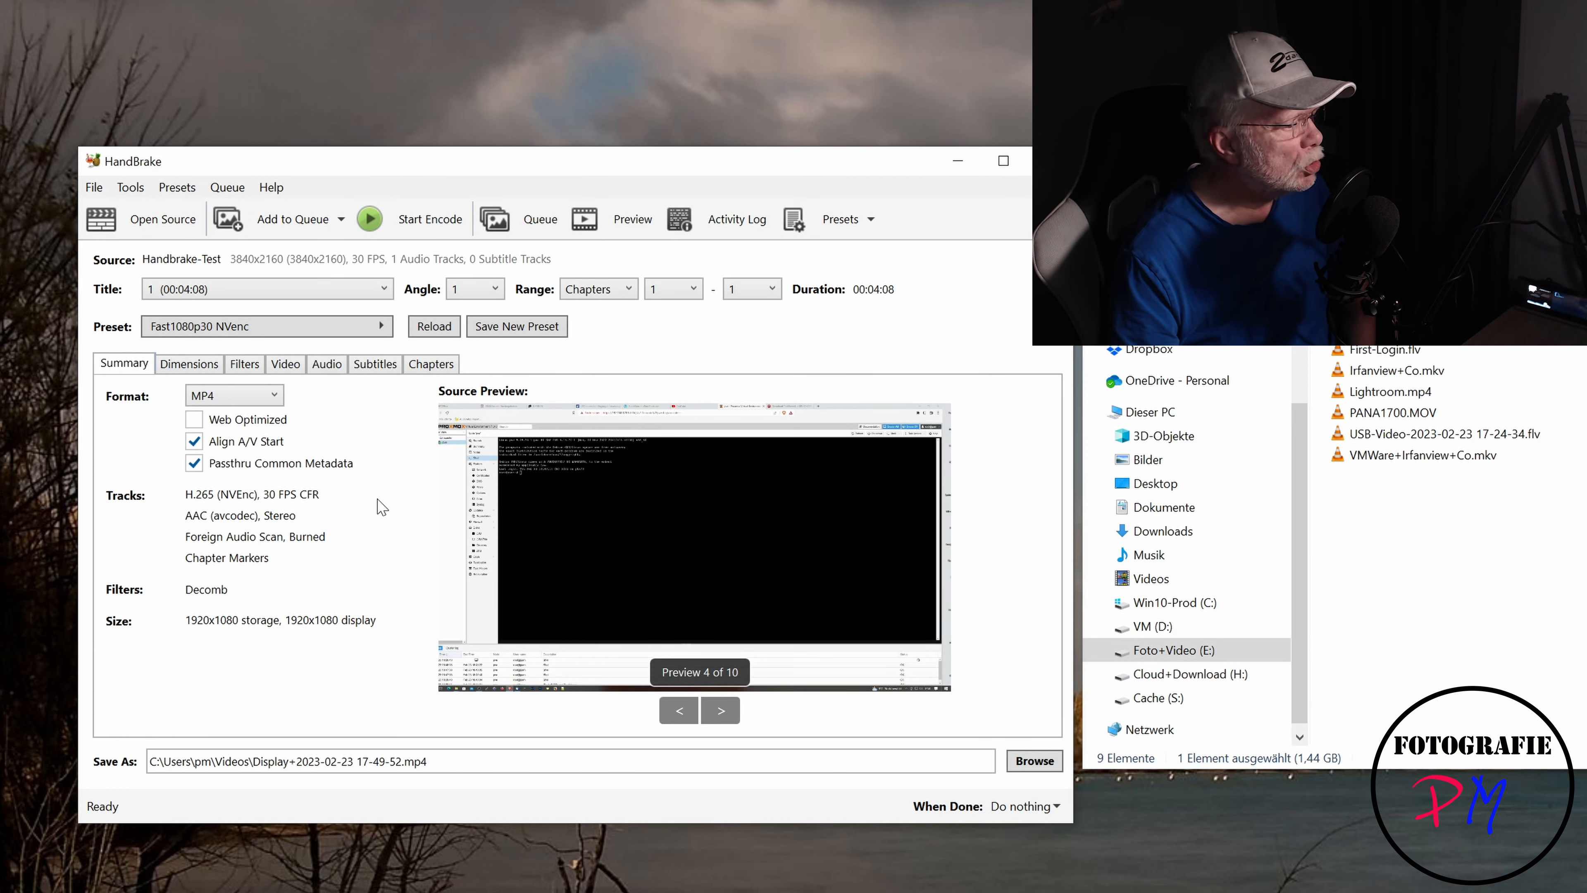
pyautogui.click(288, 235)
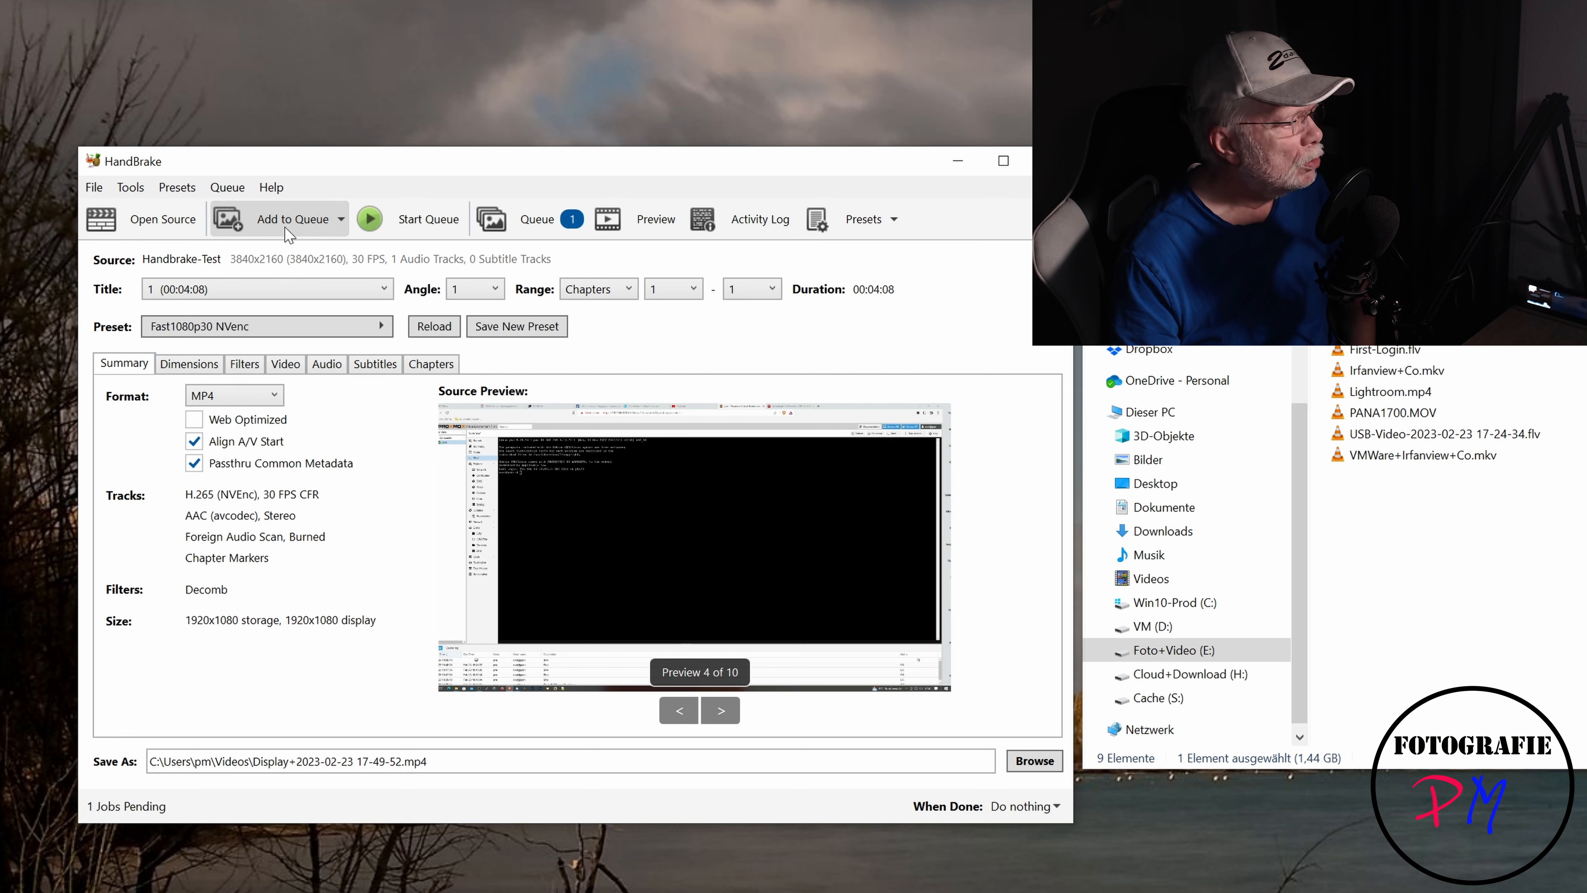
# - Switch the source title to title 2
pyautogui.click(288, 290)
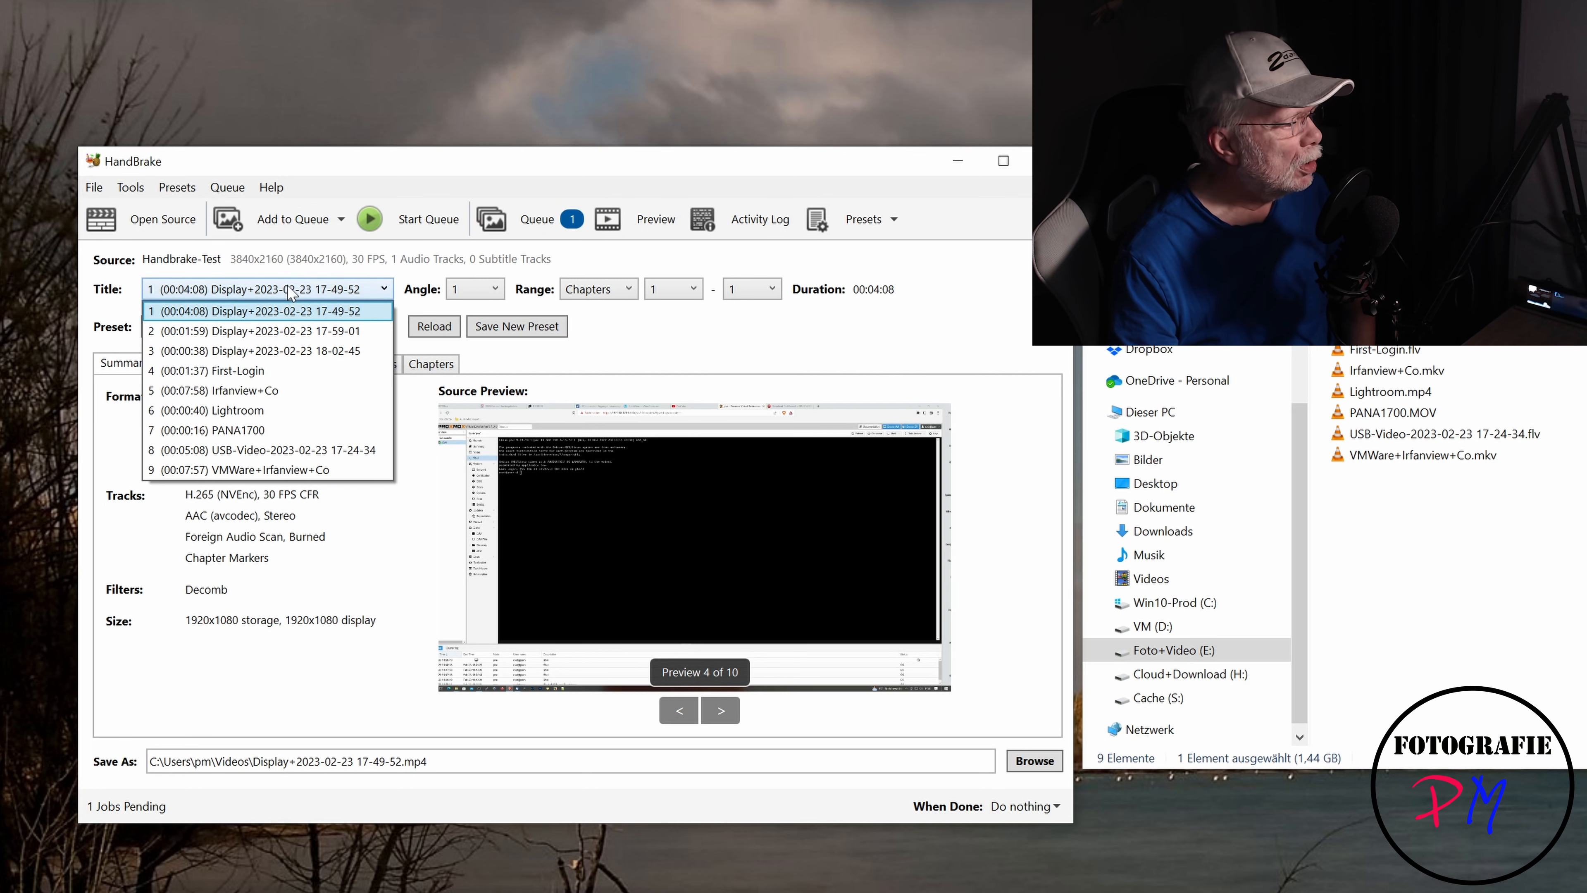
pyautogui.click(285, 332)
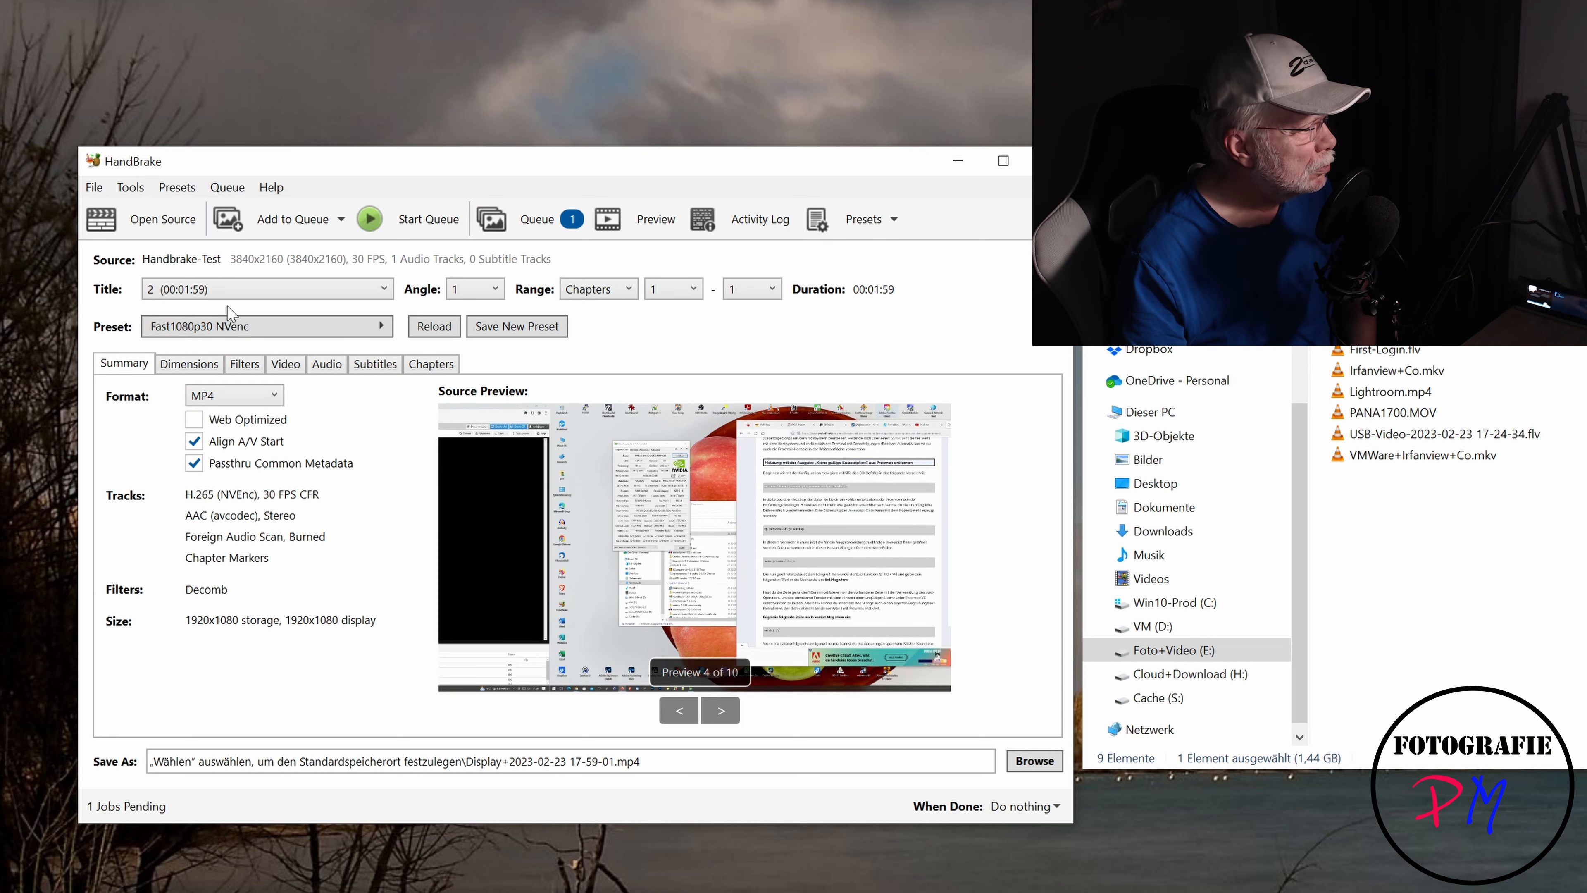
pyautogui.click(537, 218)
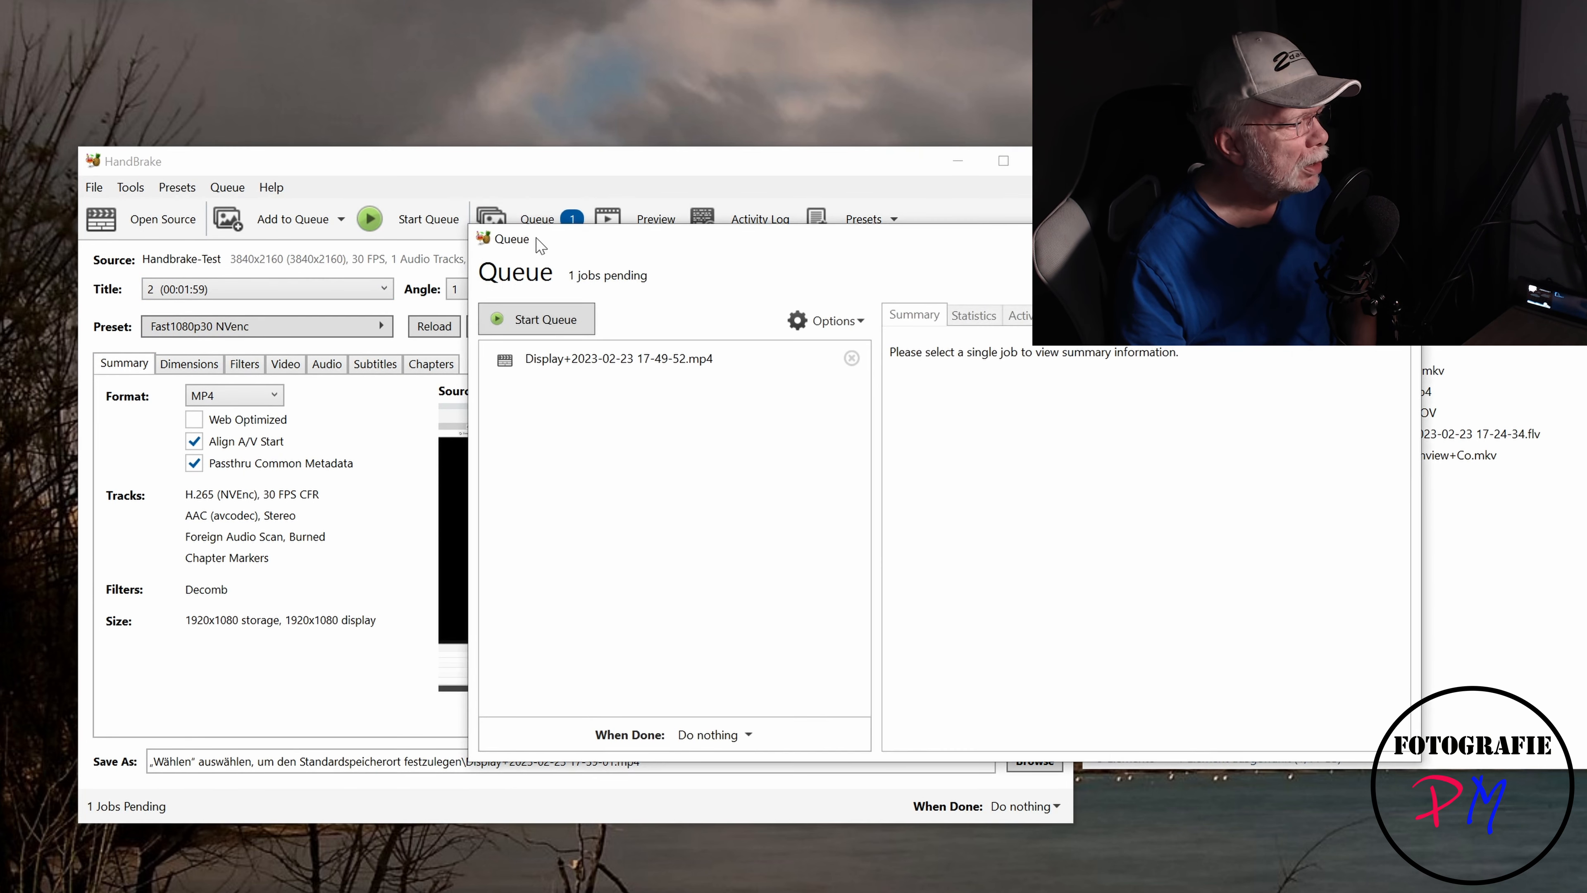
pyautogui.click(596, 359)
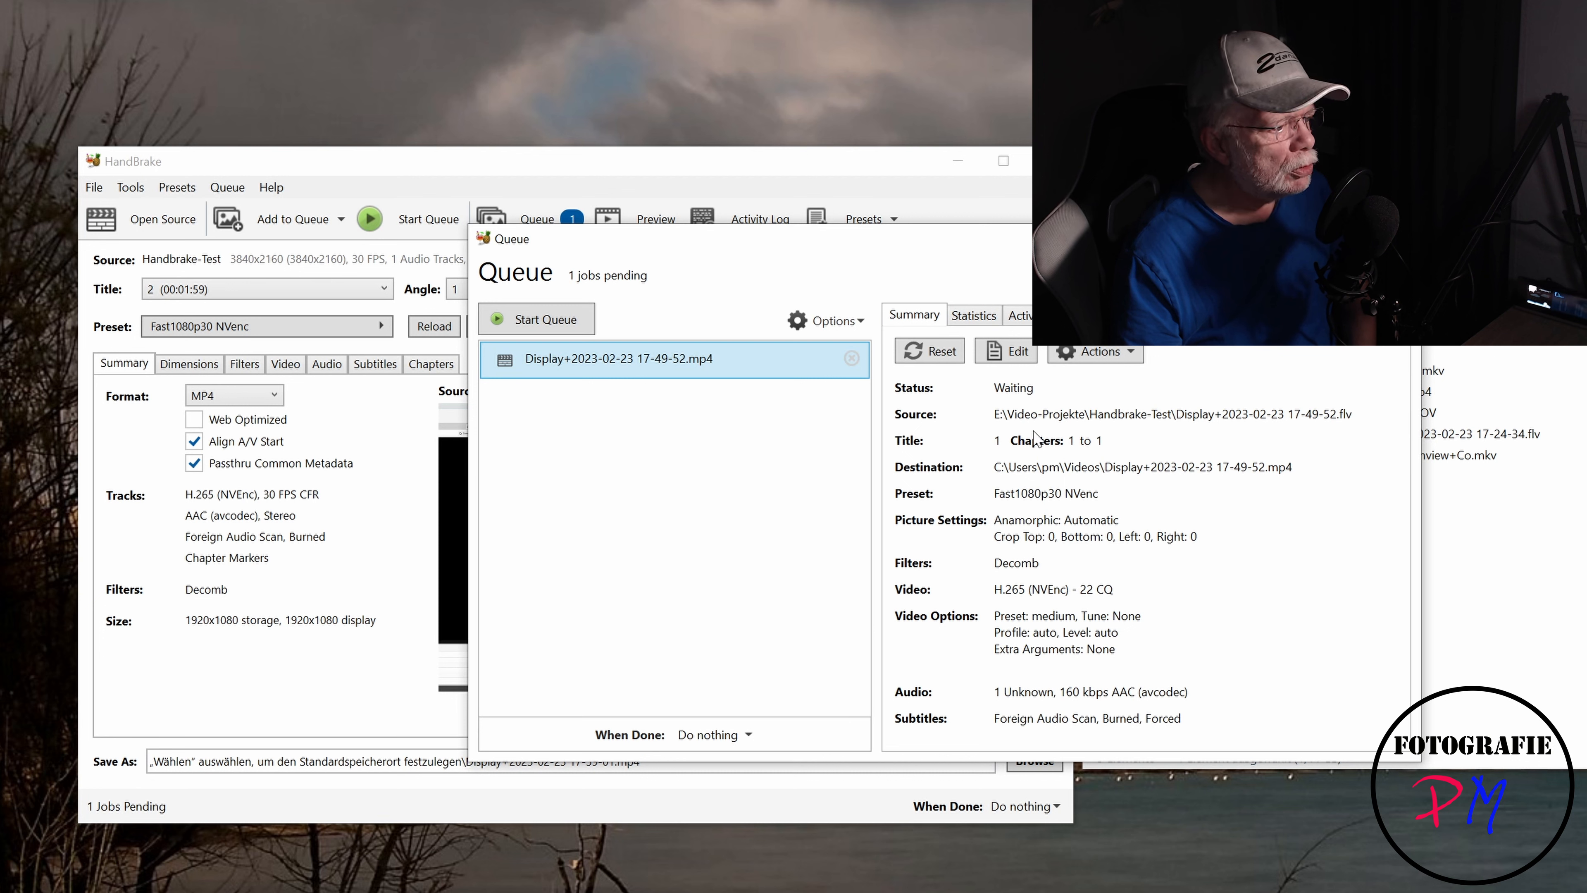
pyautogui.click(844, 324)
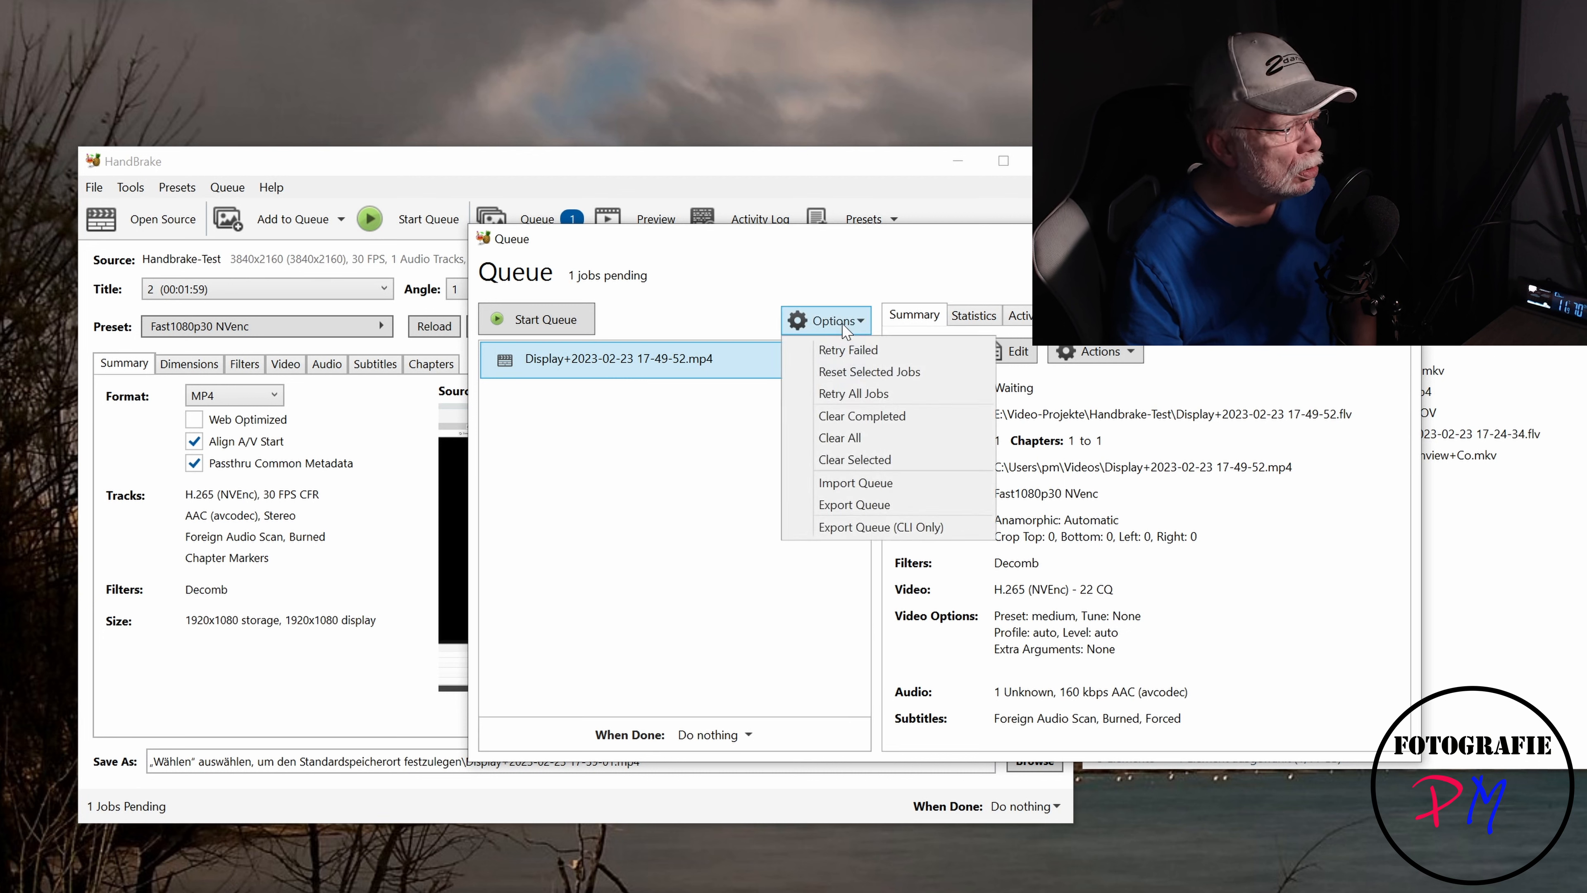
pyautogui.click(831, 460)
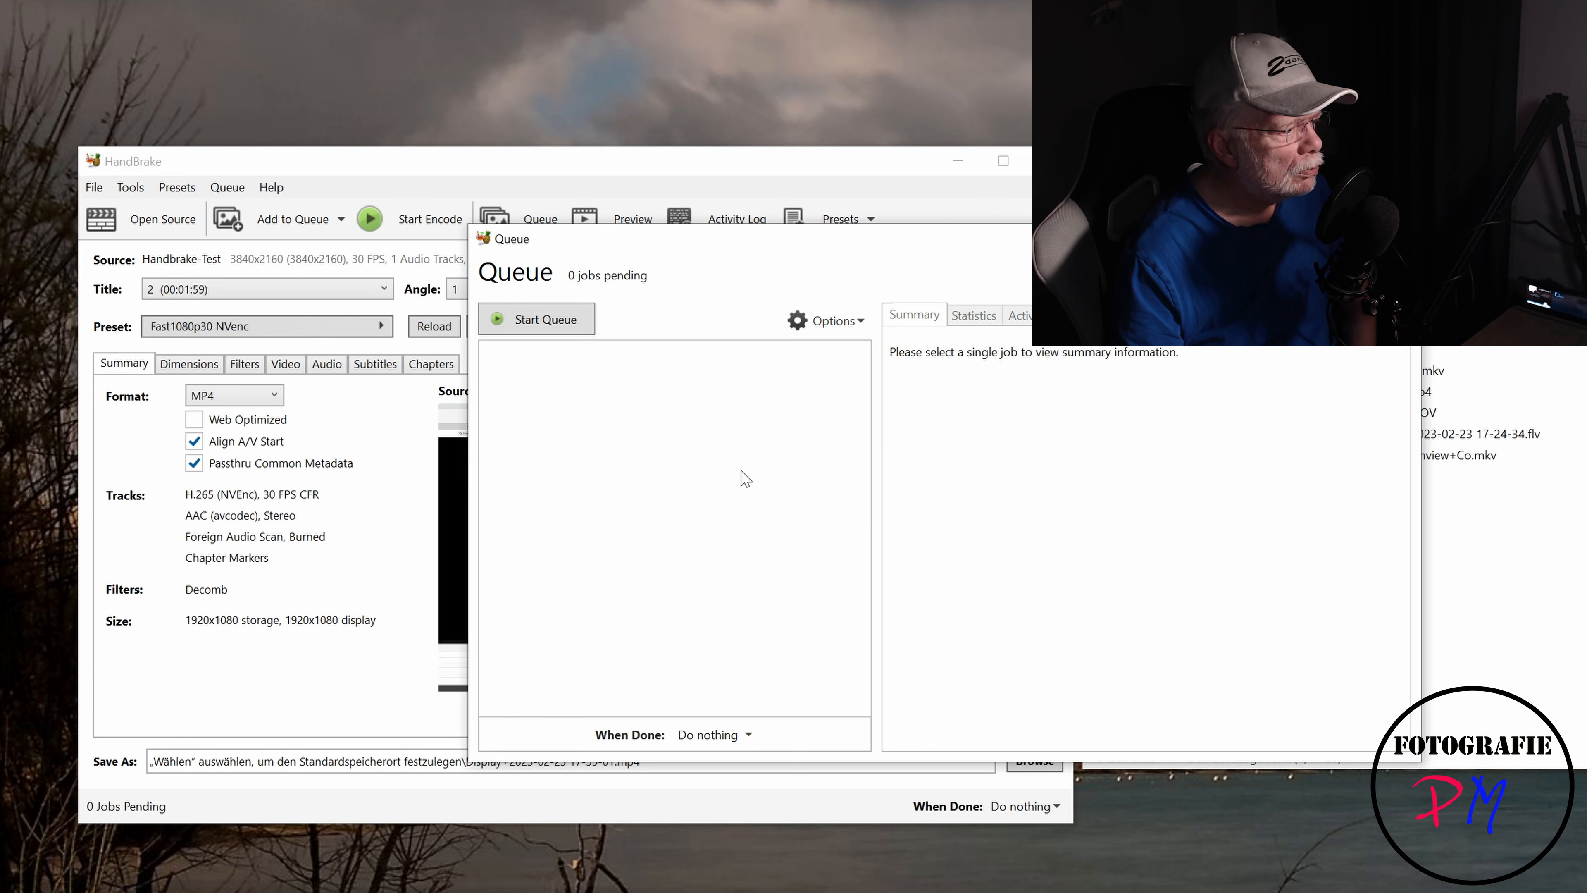
pyautogui.click(1398, 238)
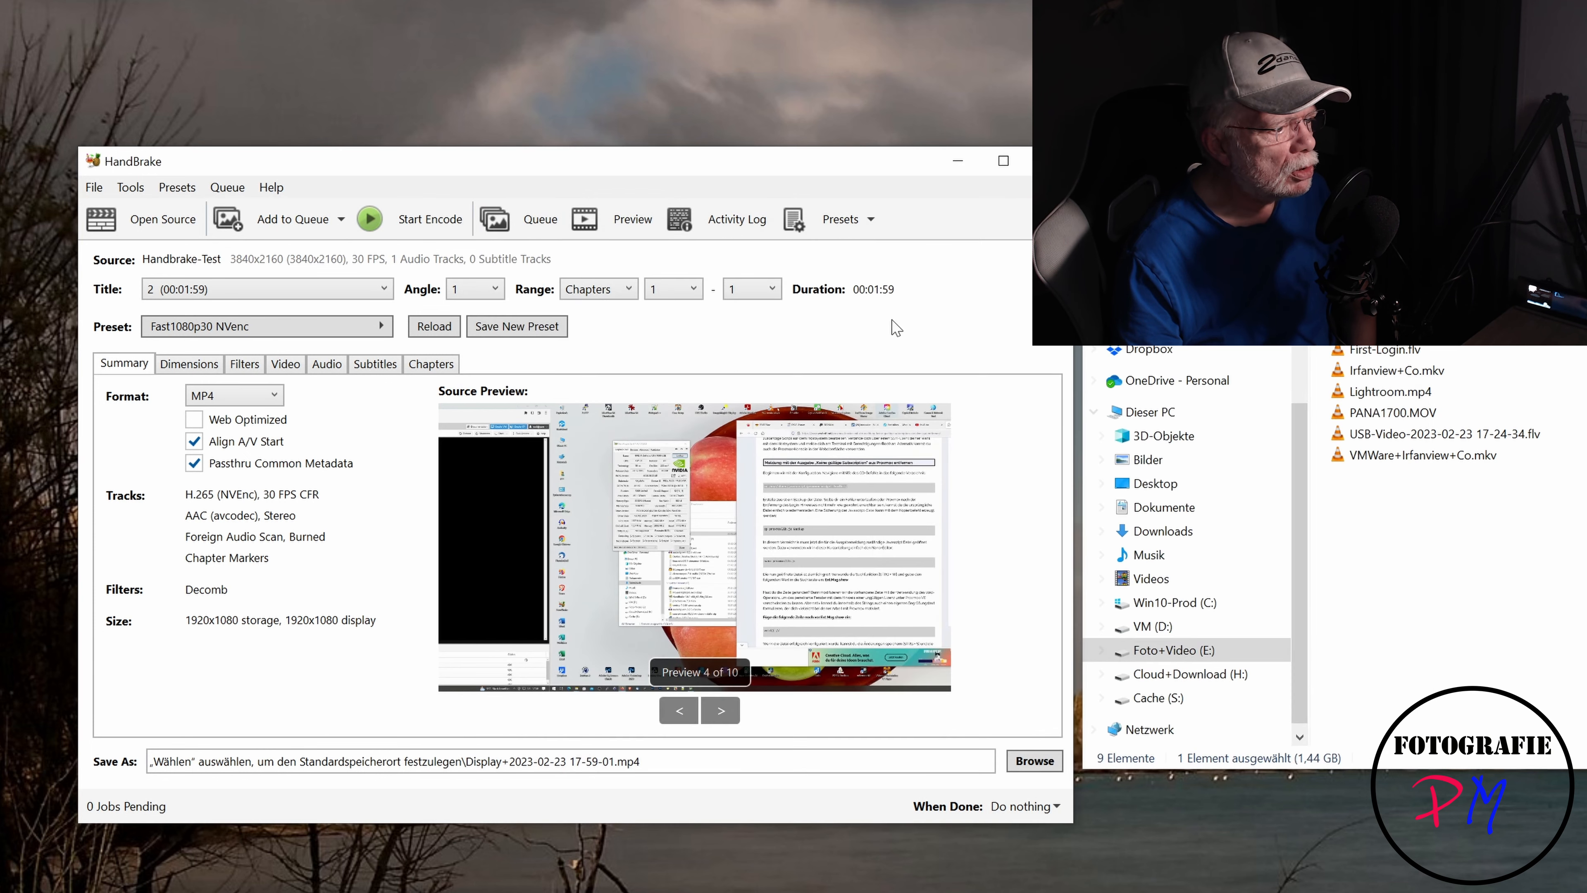
# - Switch back to title 1 and apply the Fast2160p30 NVenc custom preset, reviewing its dimensions
pyautogui.click(217, 292)
pyautogui.click(217, 302)
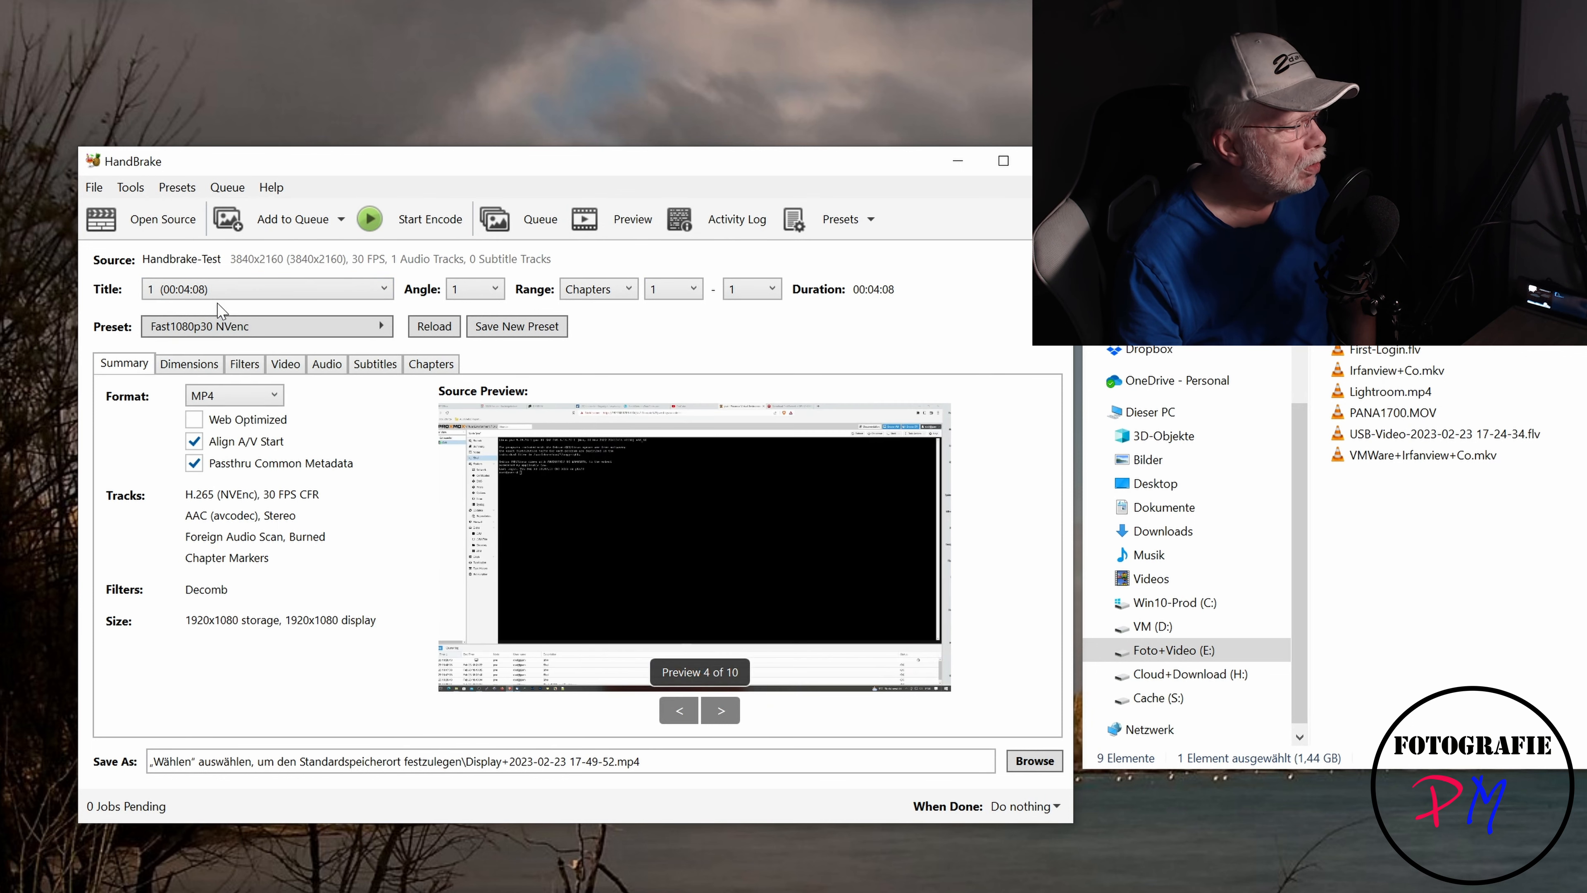
pyautogui.click(226, 326)
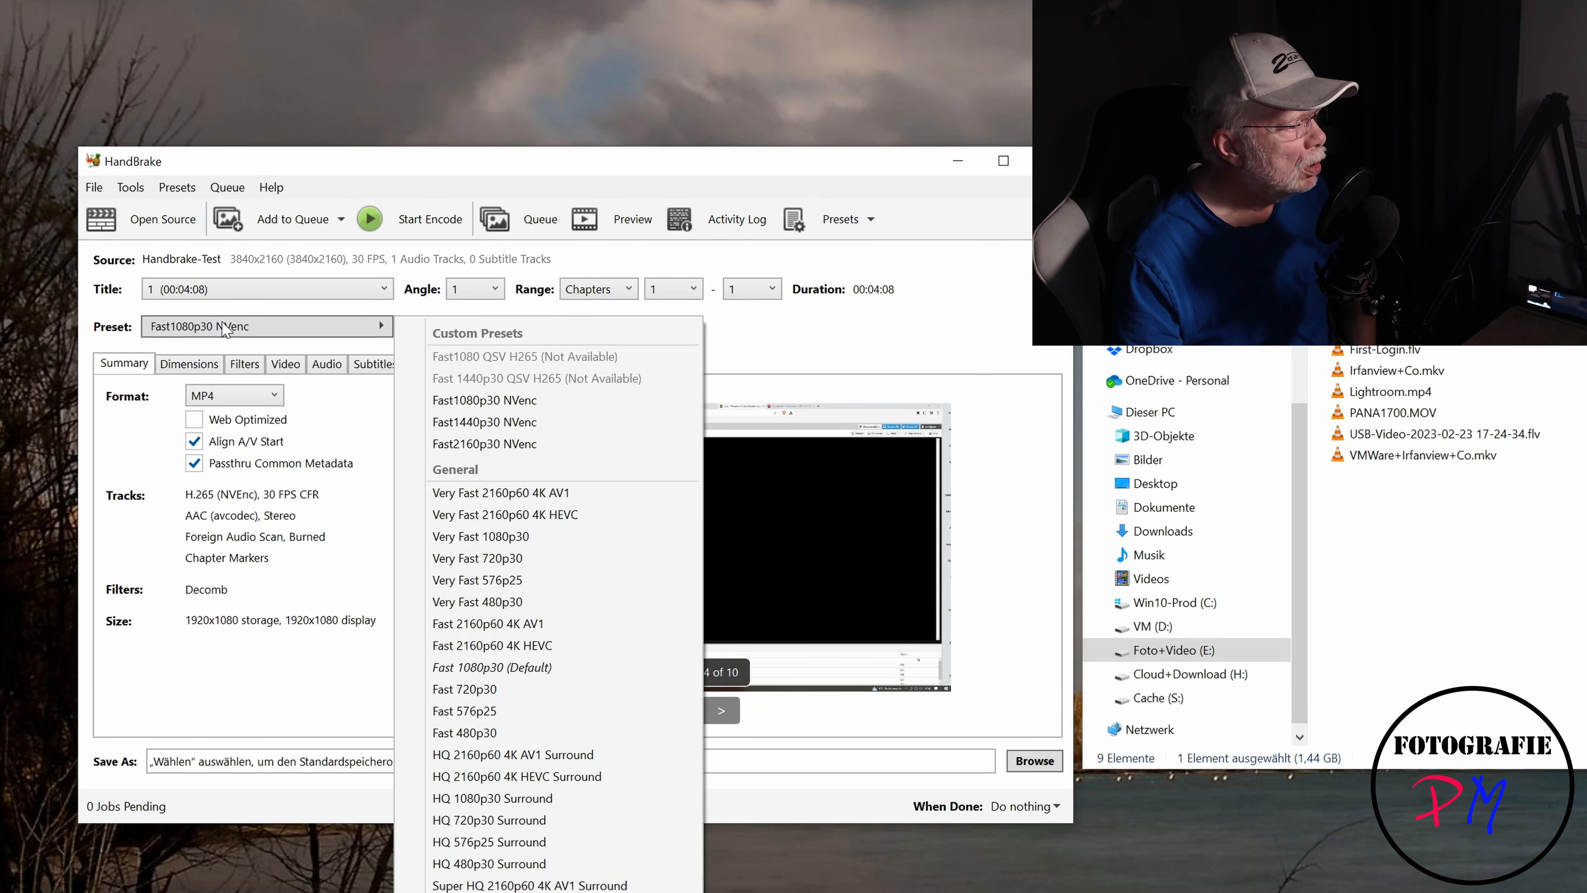
pyautogui.click(531, 445)
pyautogui.click(189, 365)
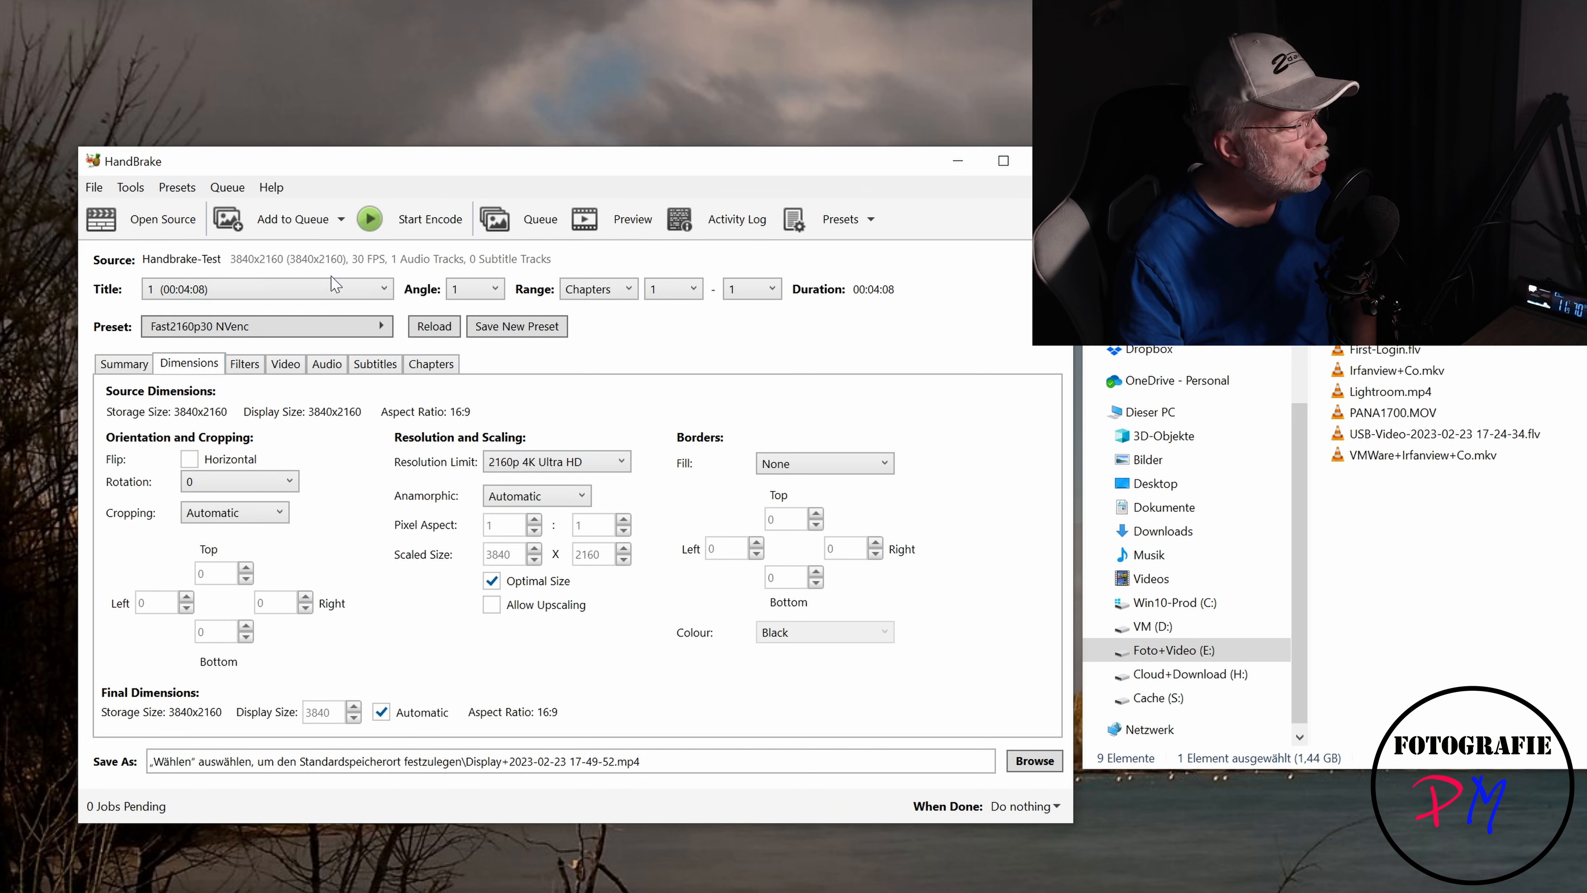
pyautogui.click(289, 220)
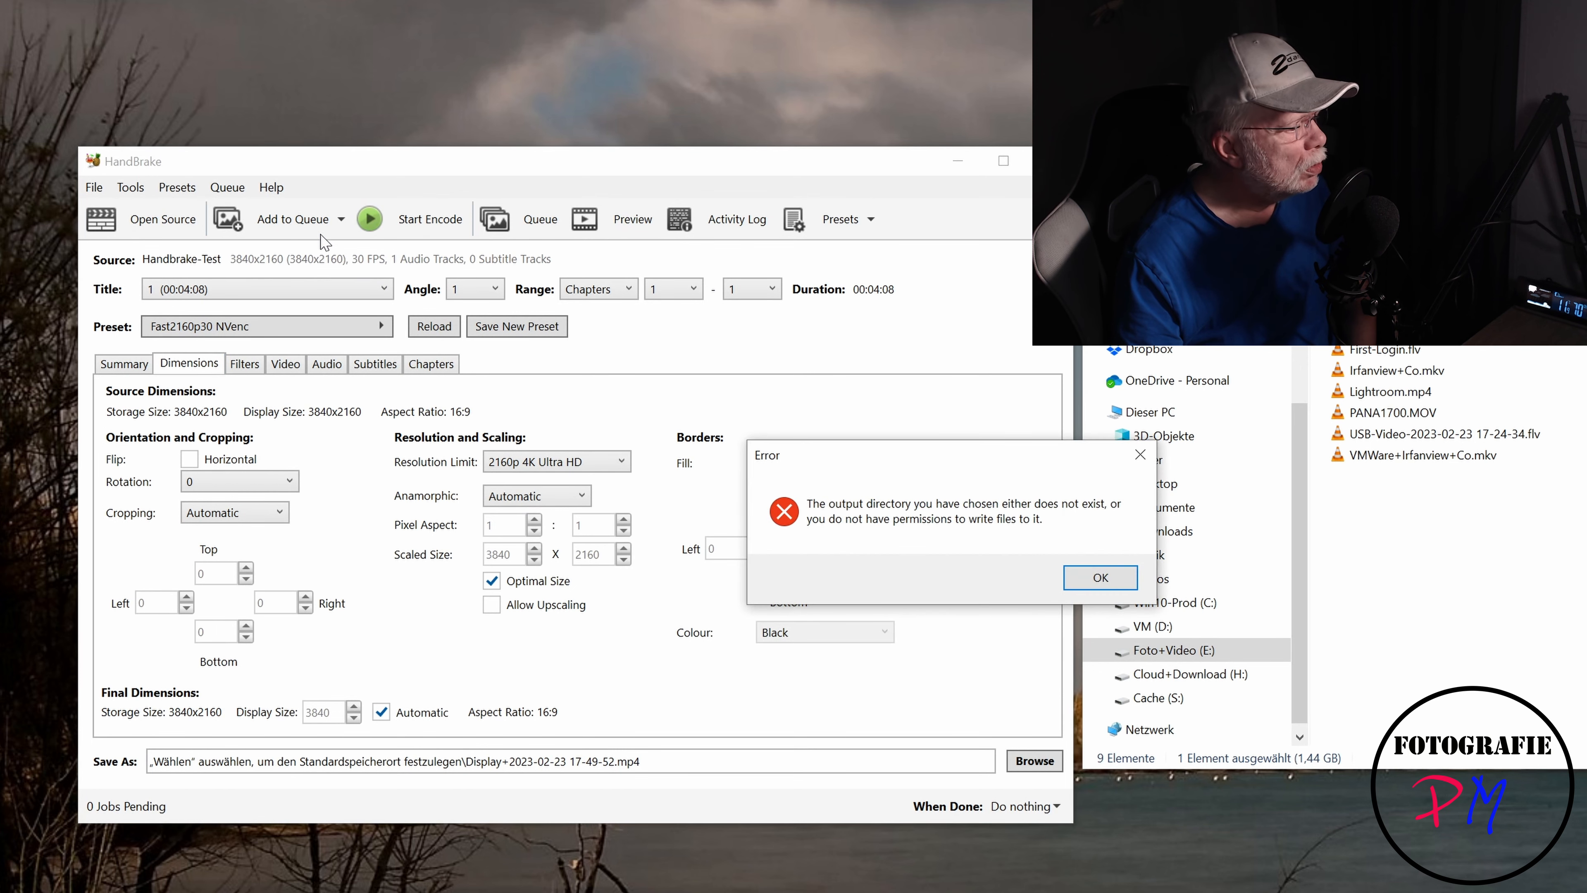
pyautogui.click(1118, 578)
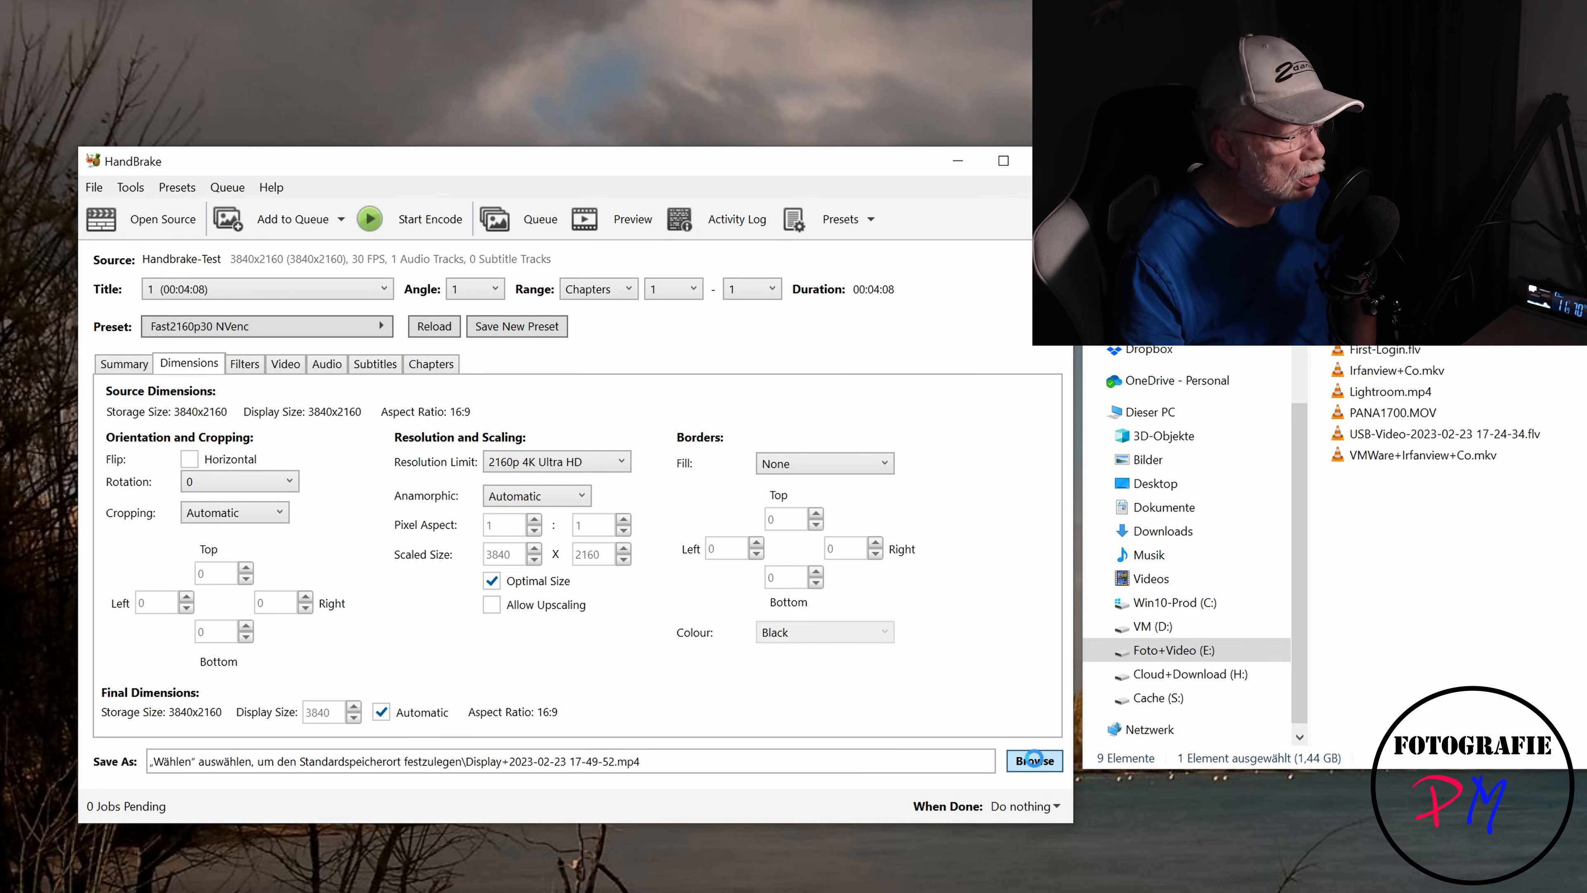
pyautogui.click(1035, 760)
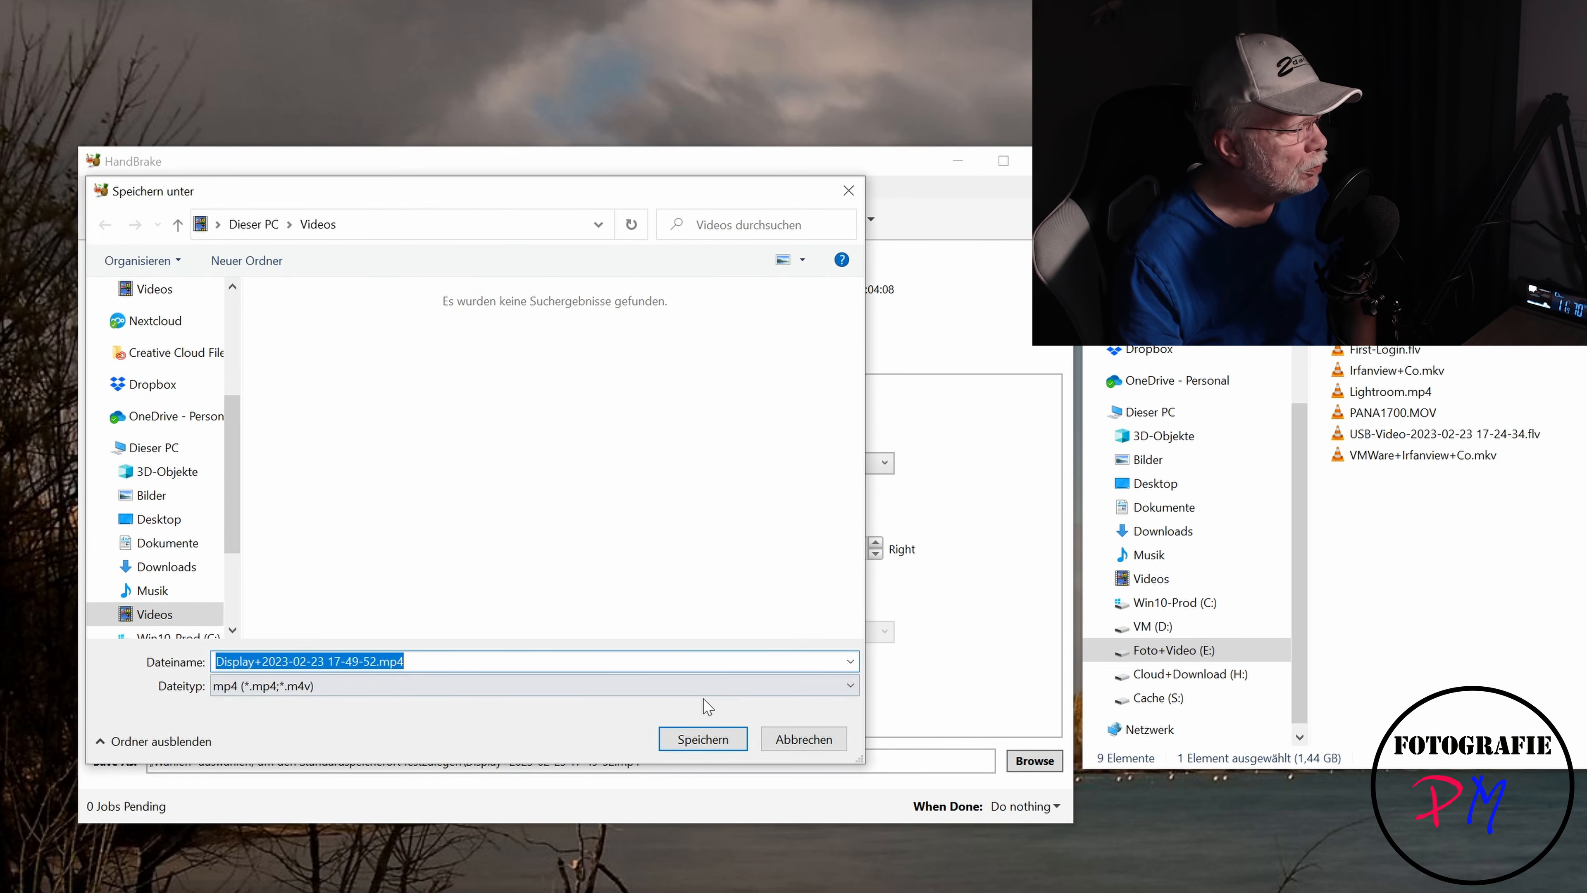
pyautogui.click(704, 738)
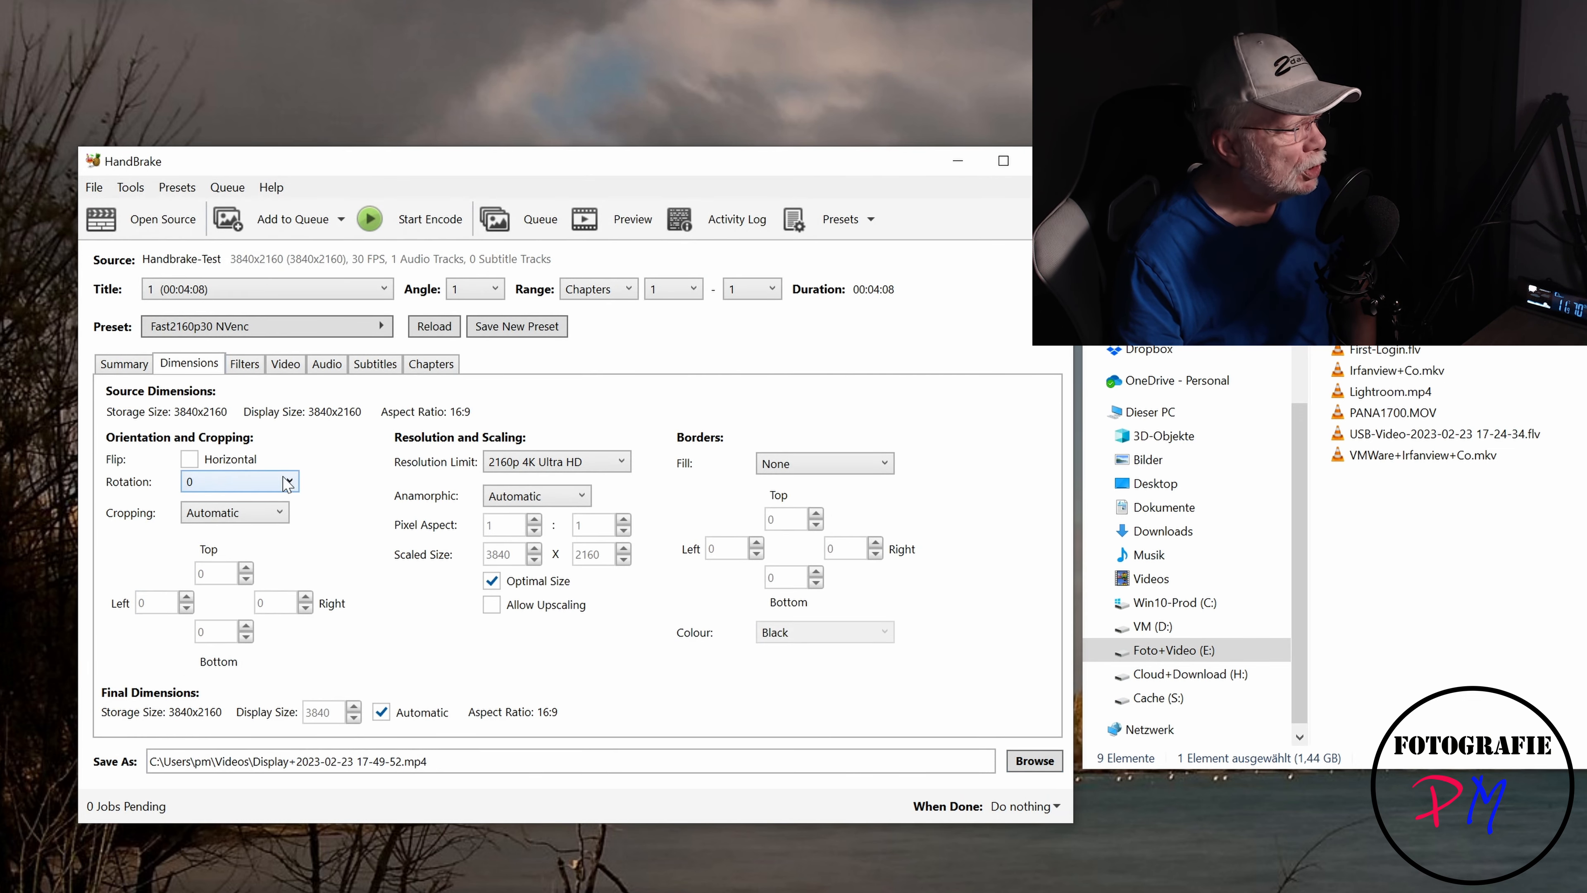
pyautogui.click(239, 291)
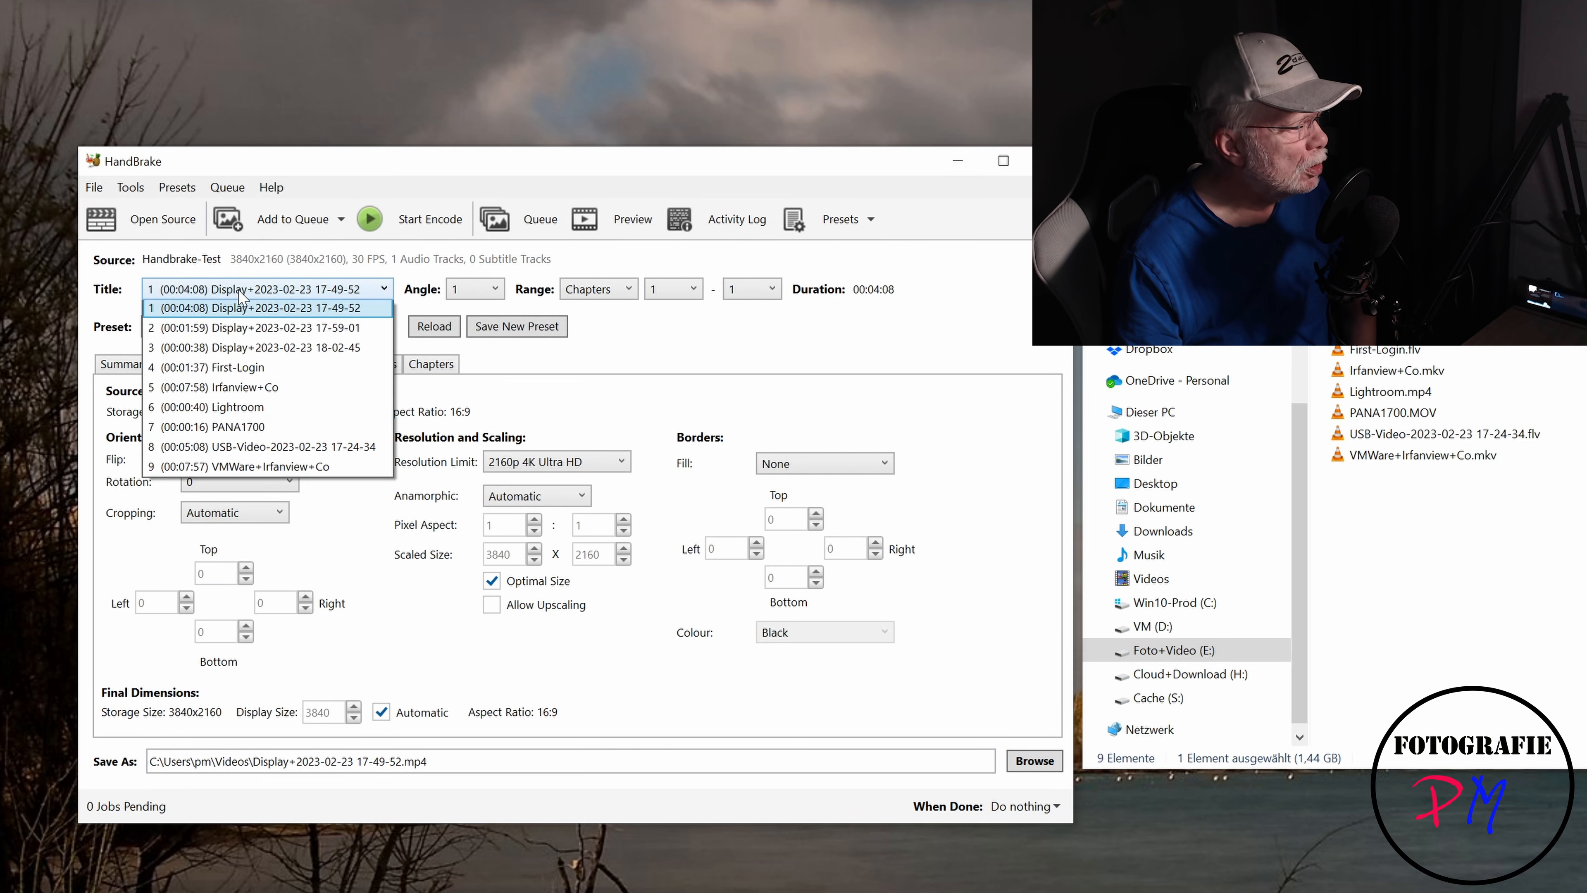
pyautogui.click(236, 334)
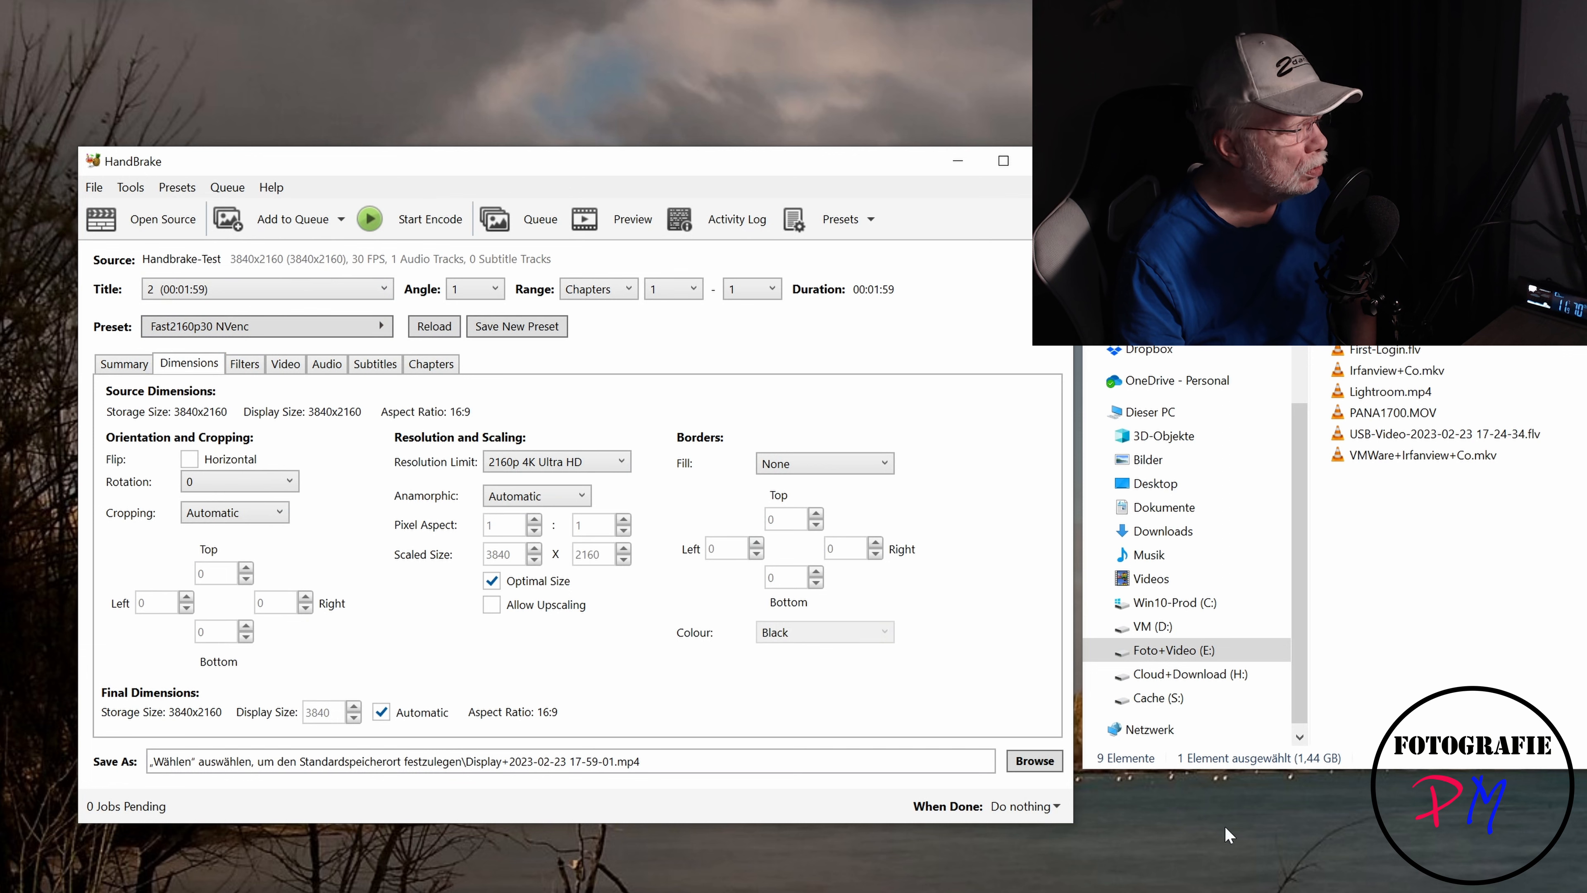
pyautogui.click(1058, 758)
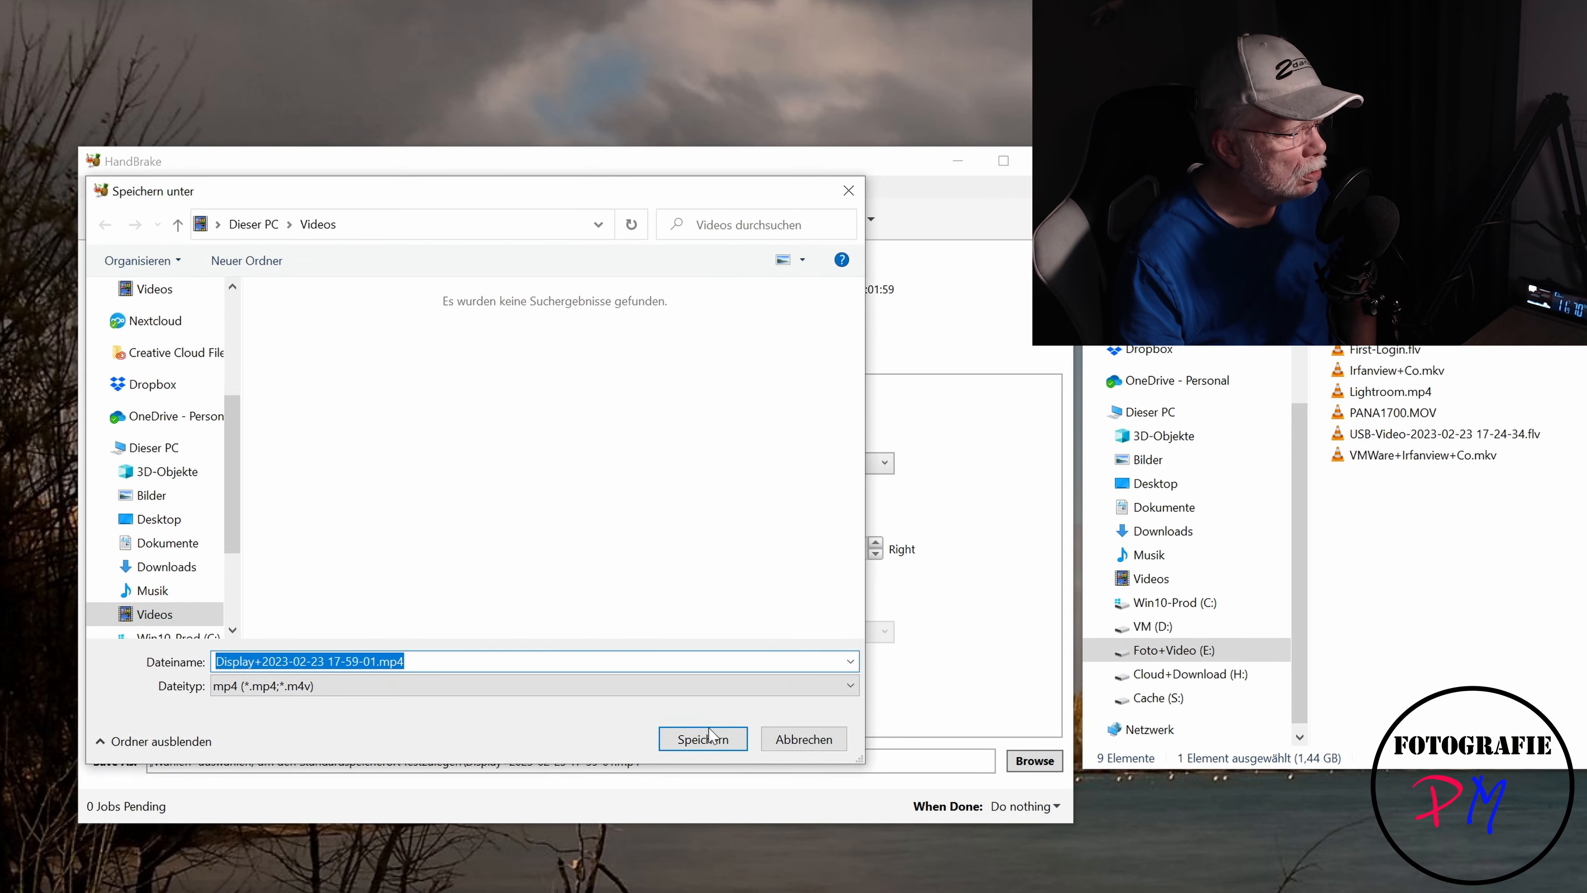
pyautogui.click(707, 735)
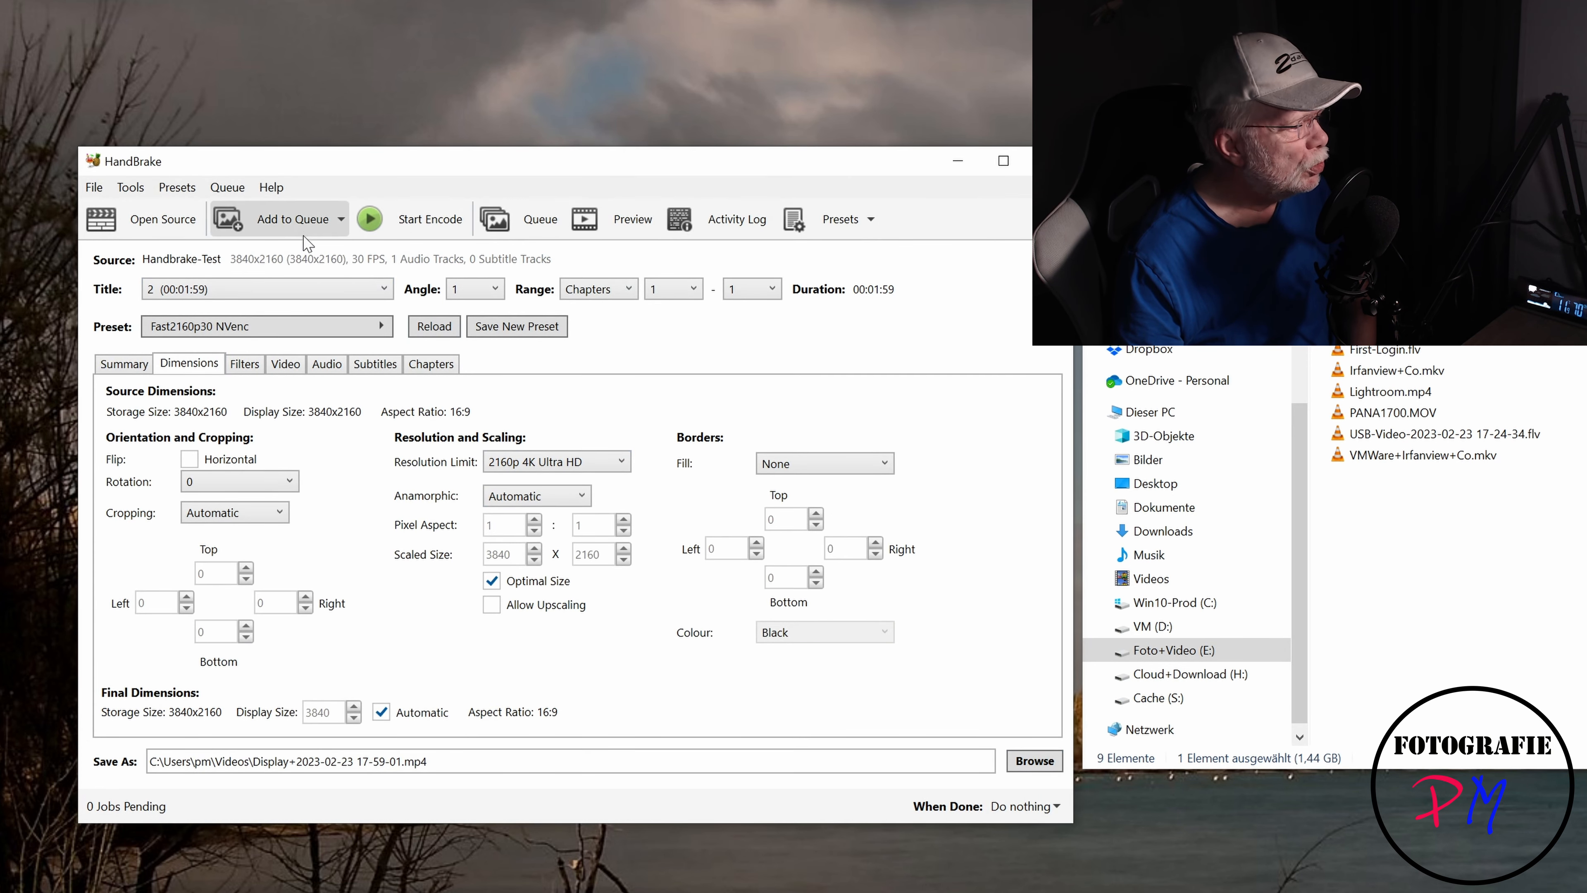
pyautogui.click(295, 225)
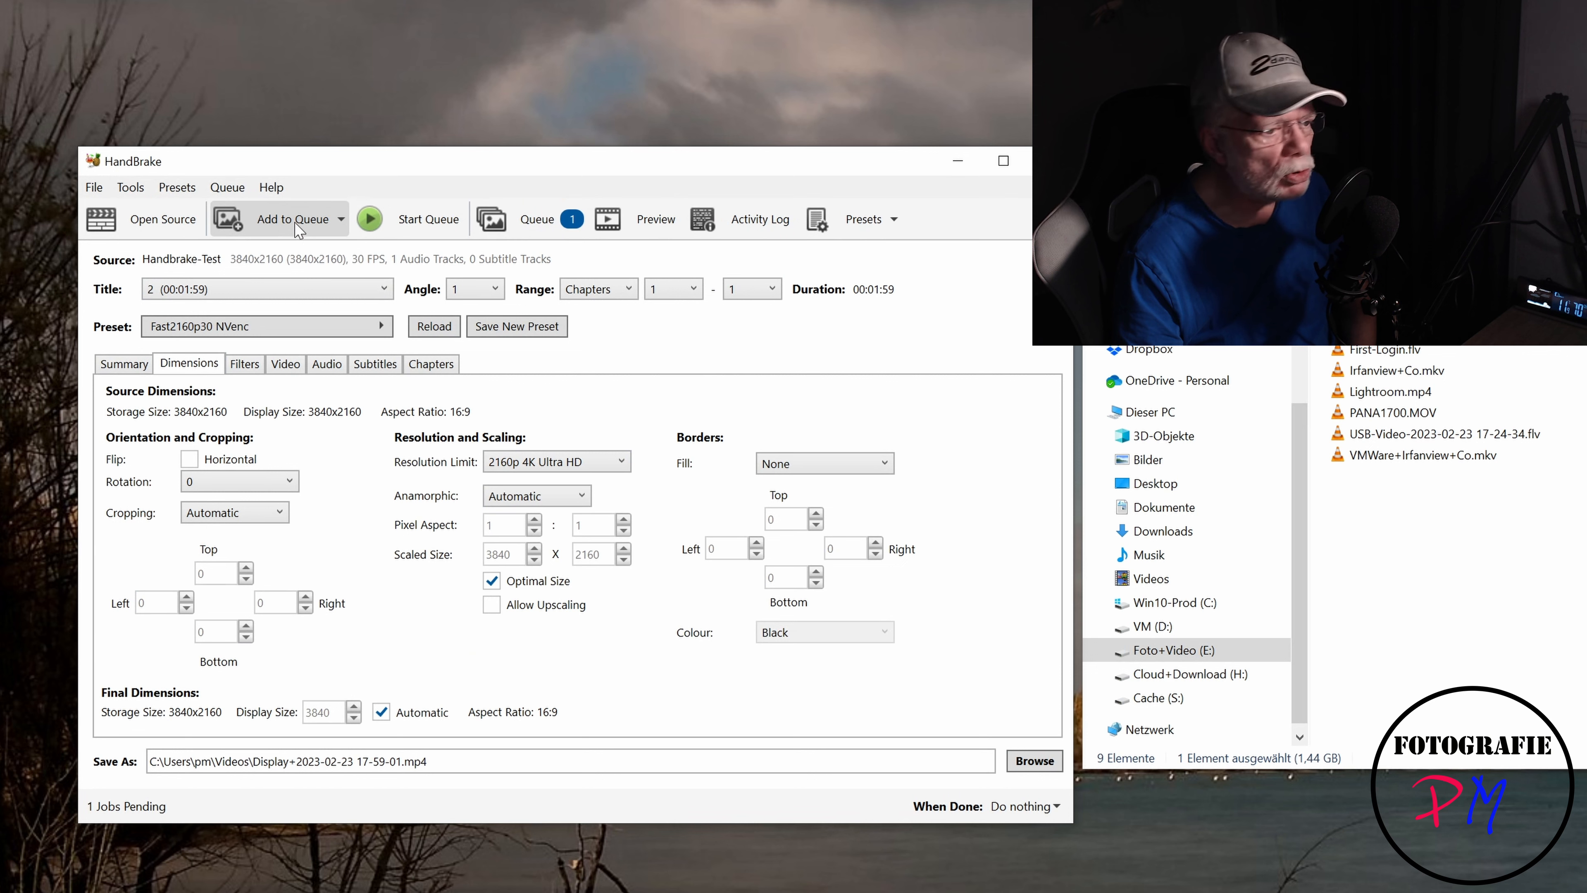
pyautogui.click(241, 289)
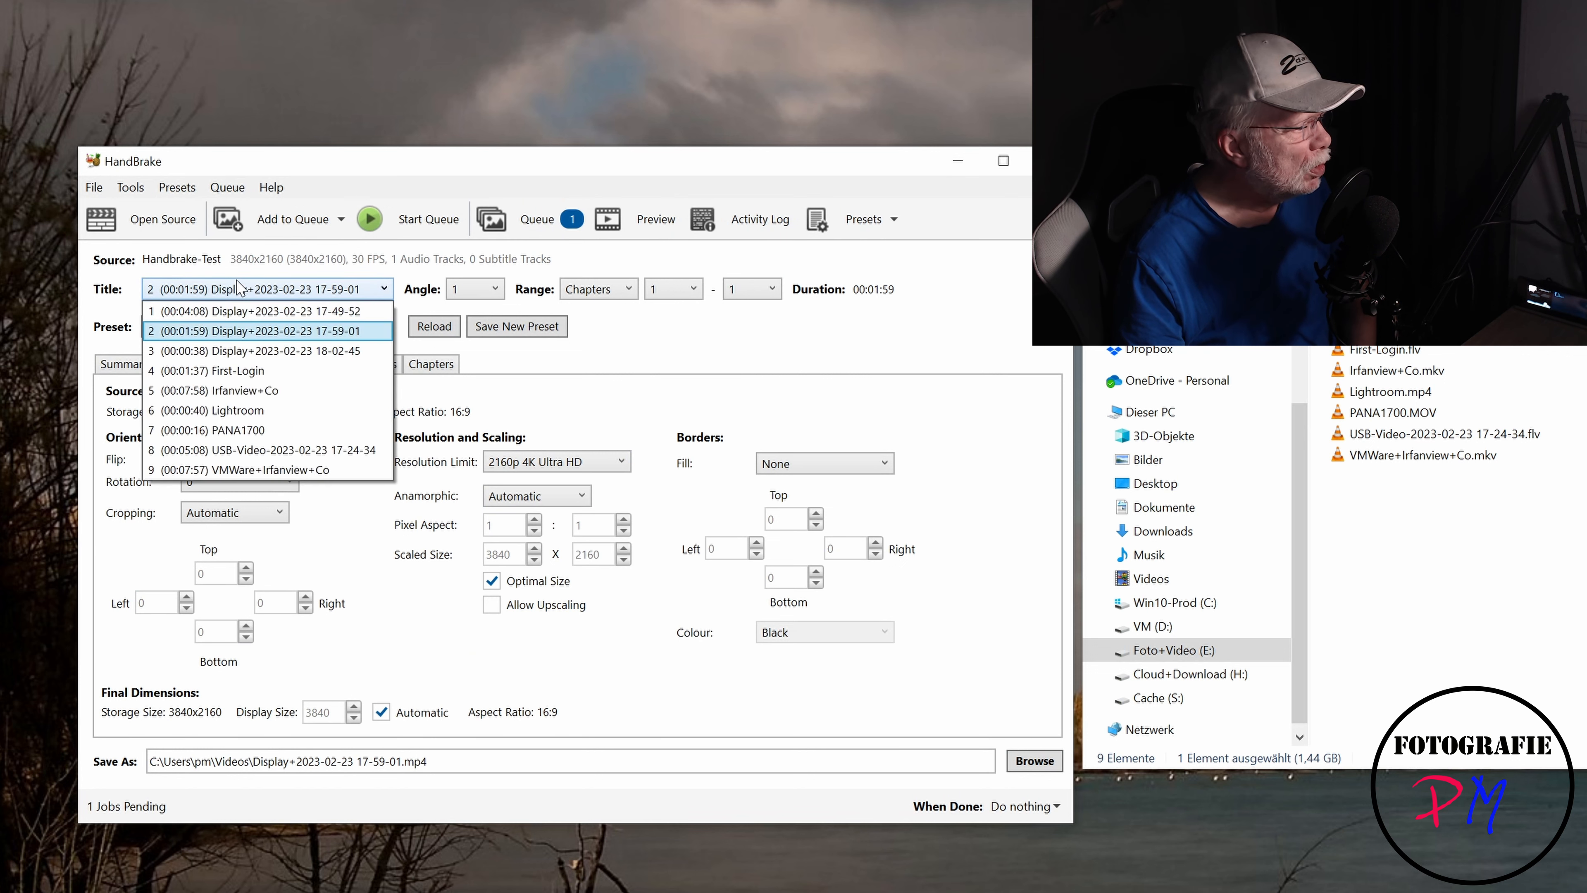
pyautogui.click(235, 357)
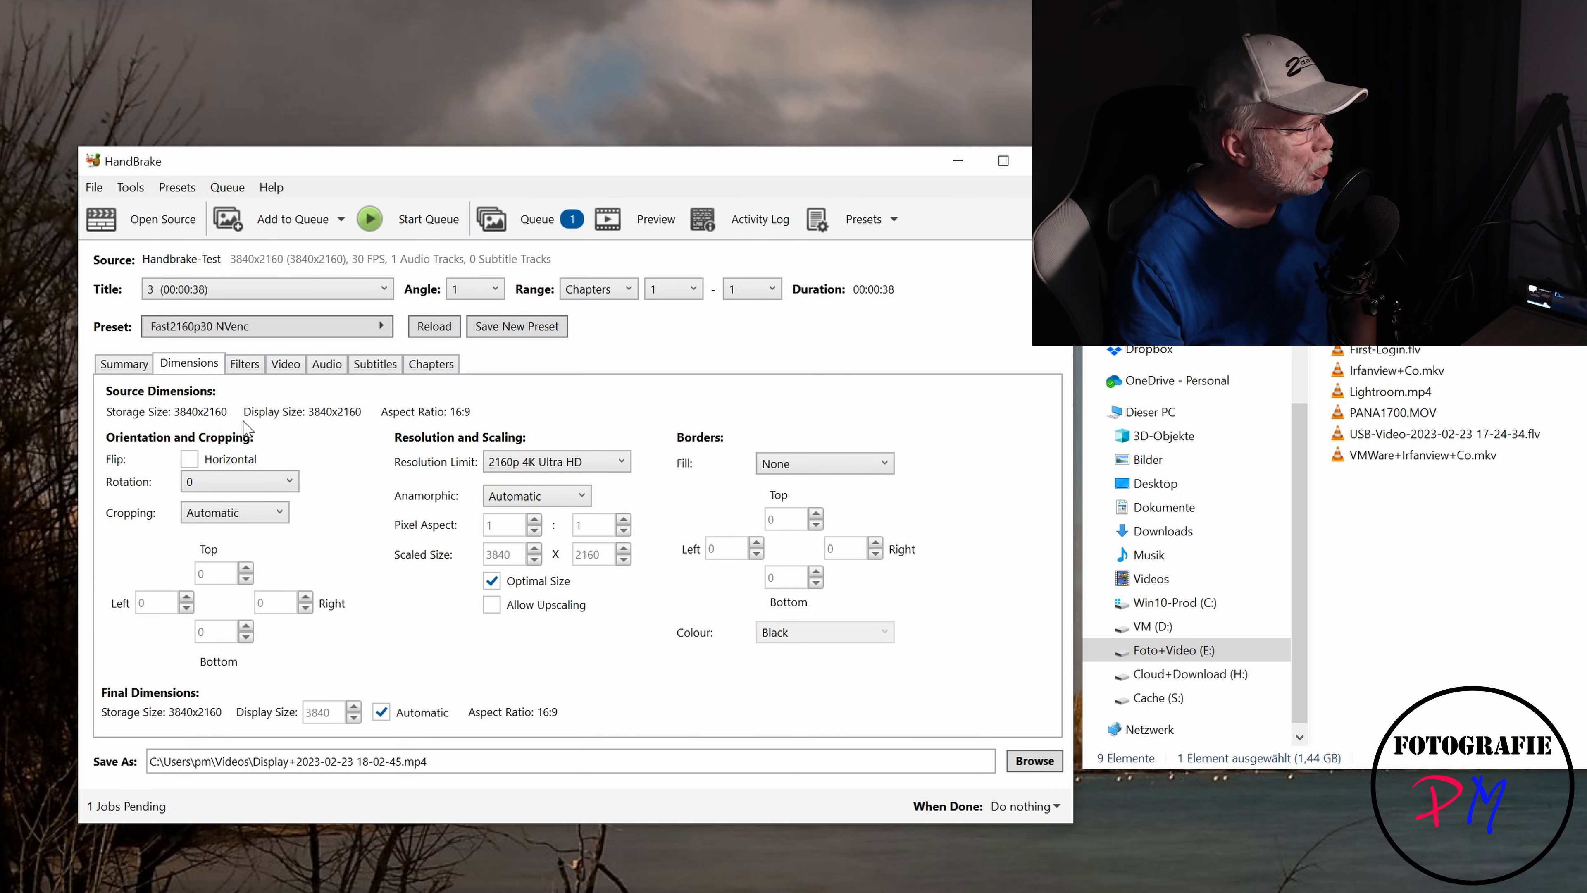
pyautogui.click(275, 220)
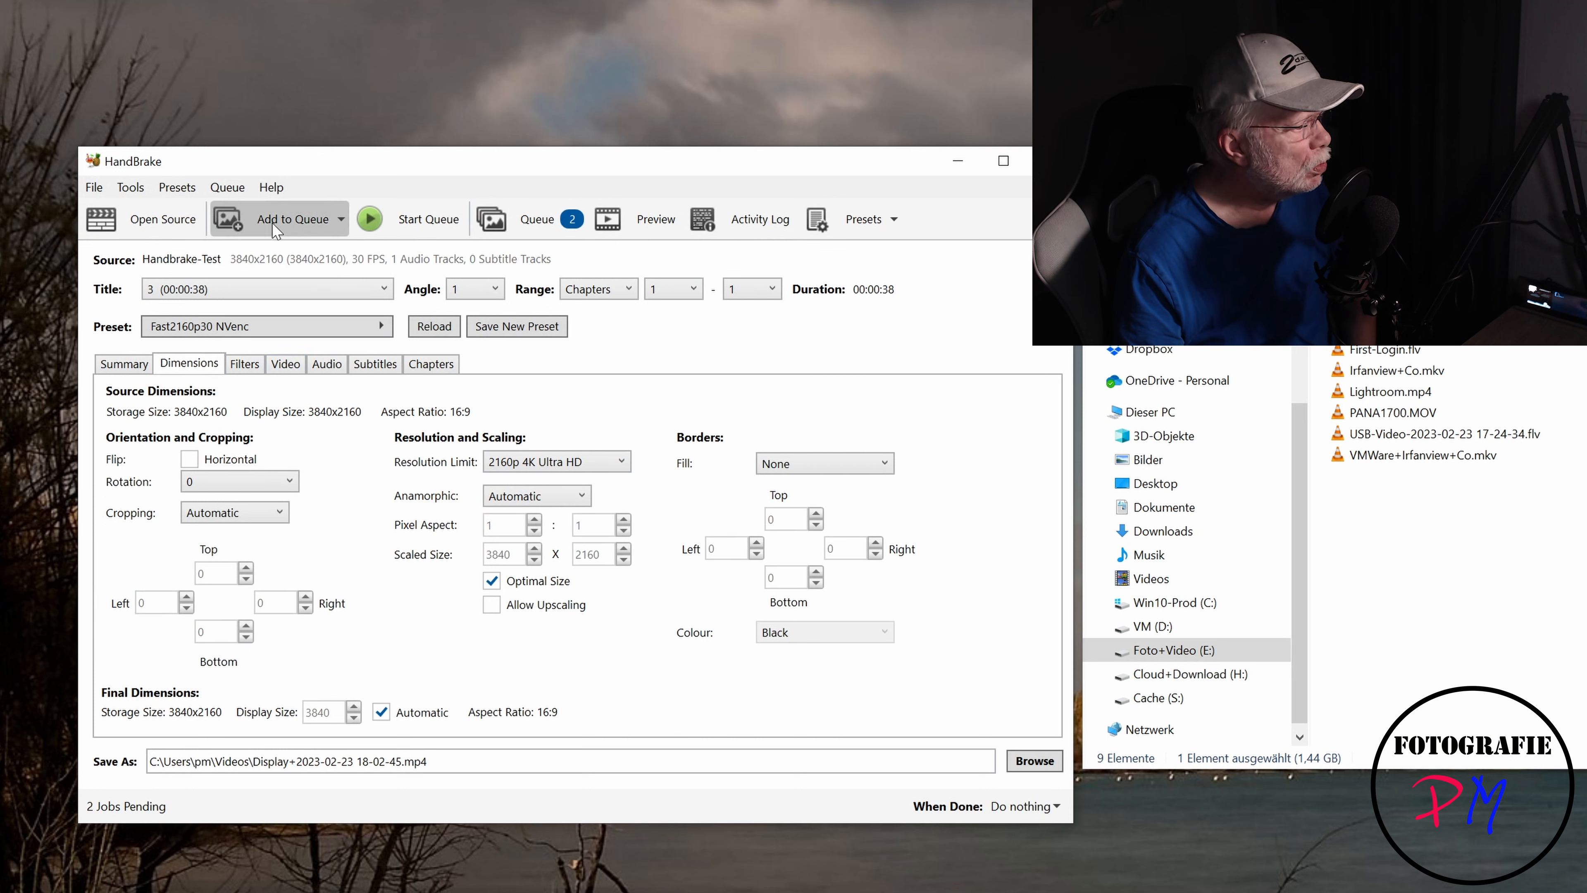
# - Switch the source title to title 4 (First-Login) and apply the Fast1080p30 NVenc custom preset
pyautogui.click(278, 289)
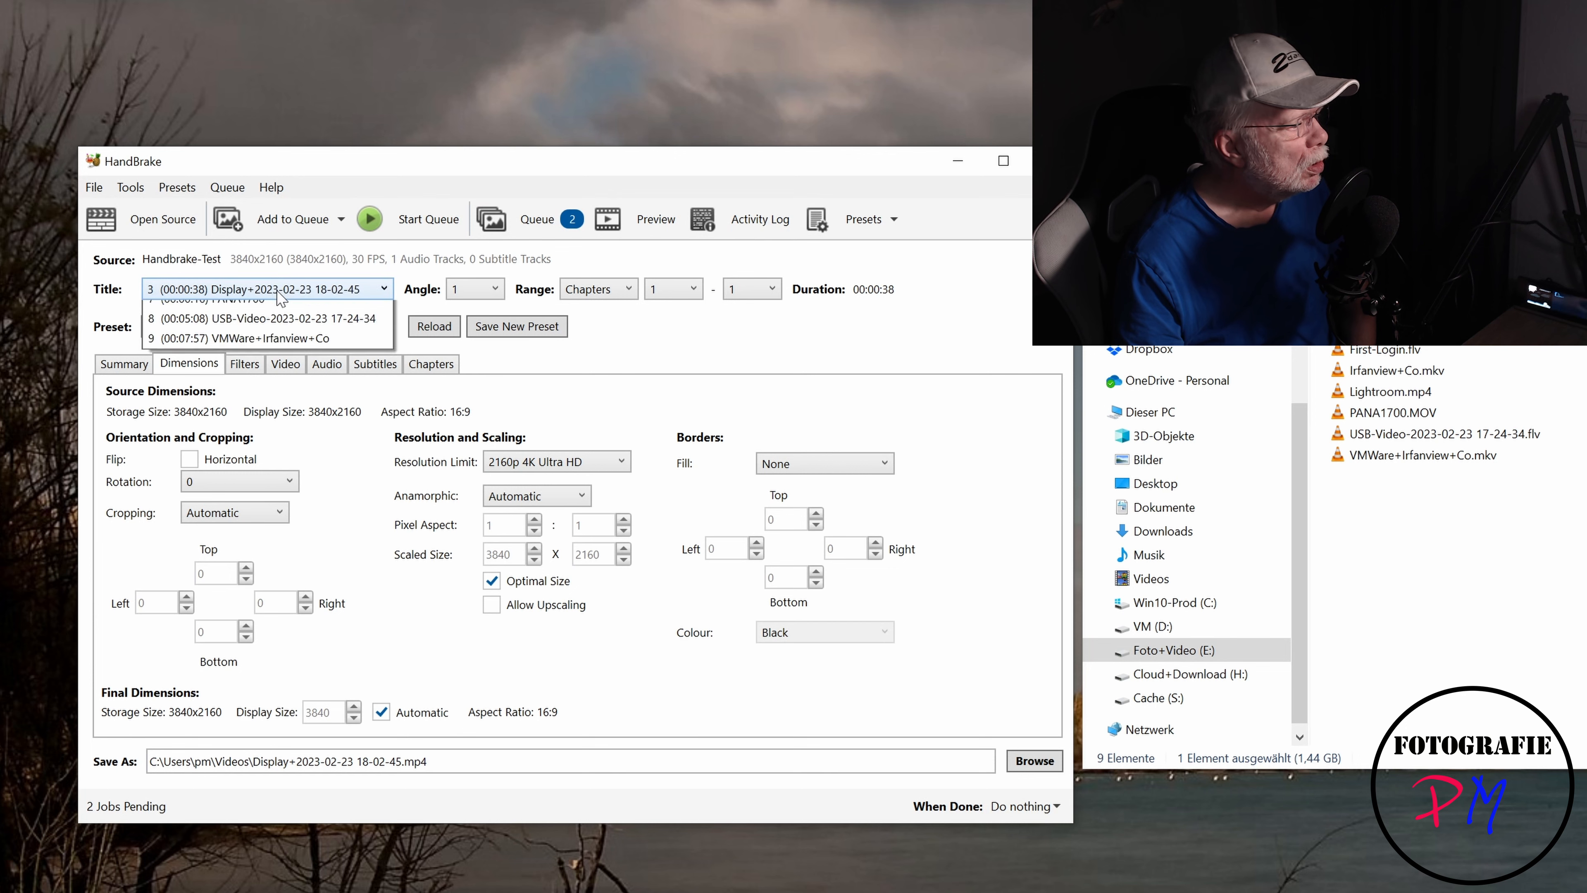
pyautogui.click(272, 373)
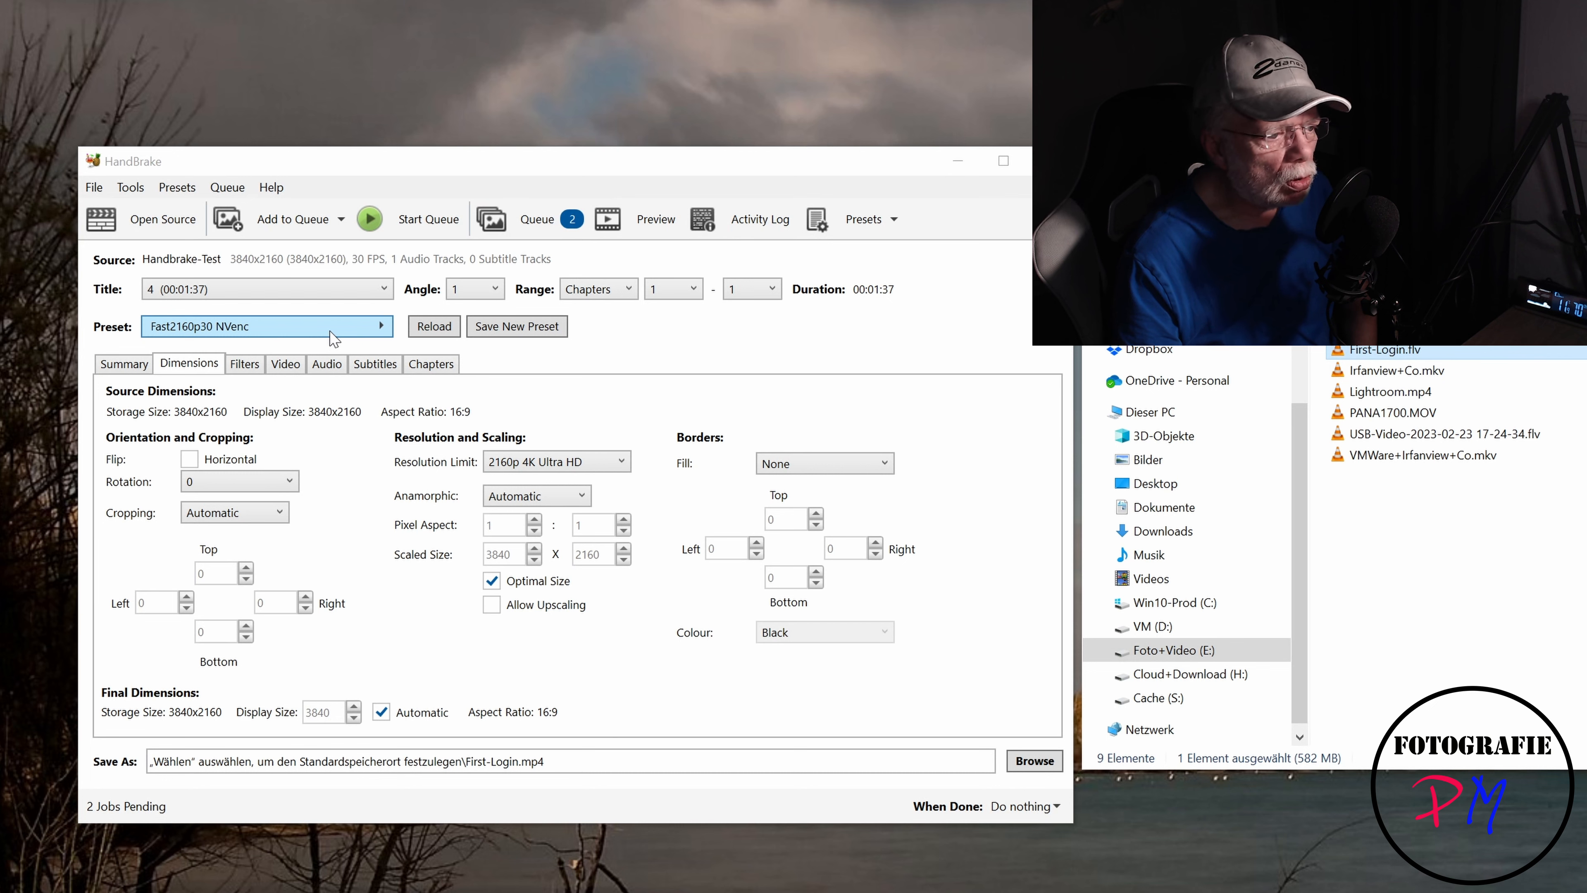
pyautogui.click(333, 337)
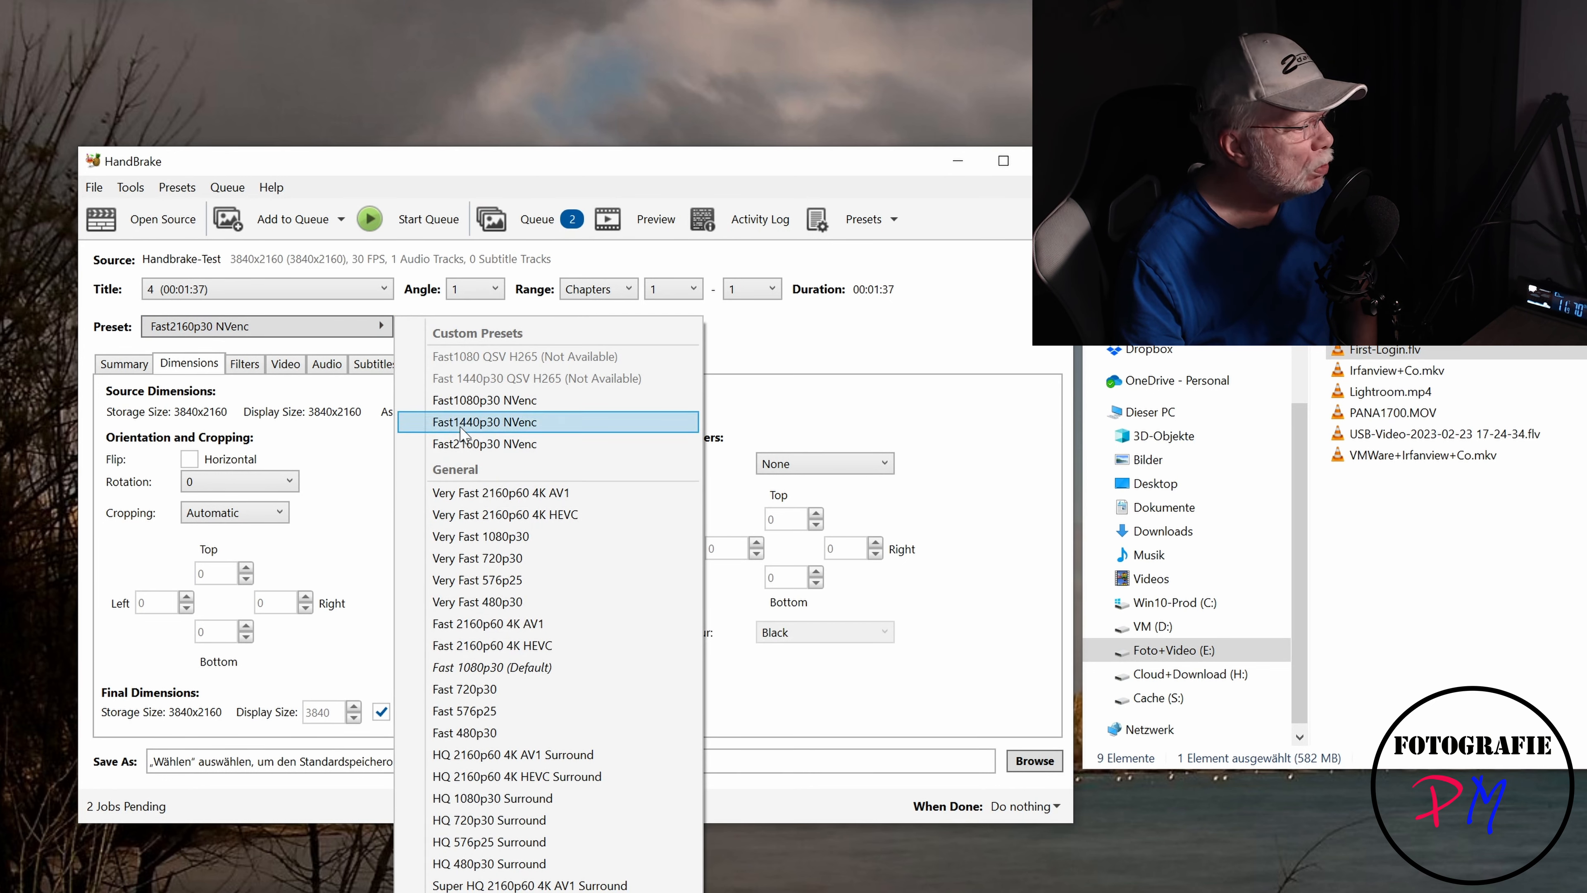
pyautogui.click(485, 400)
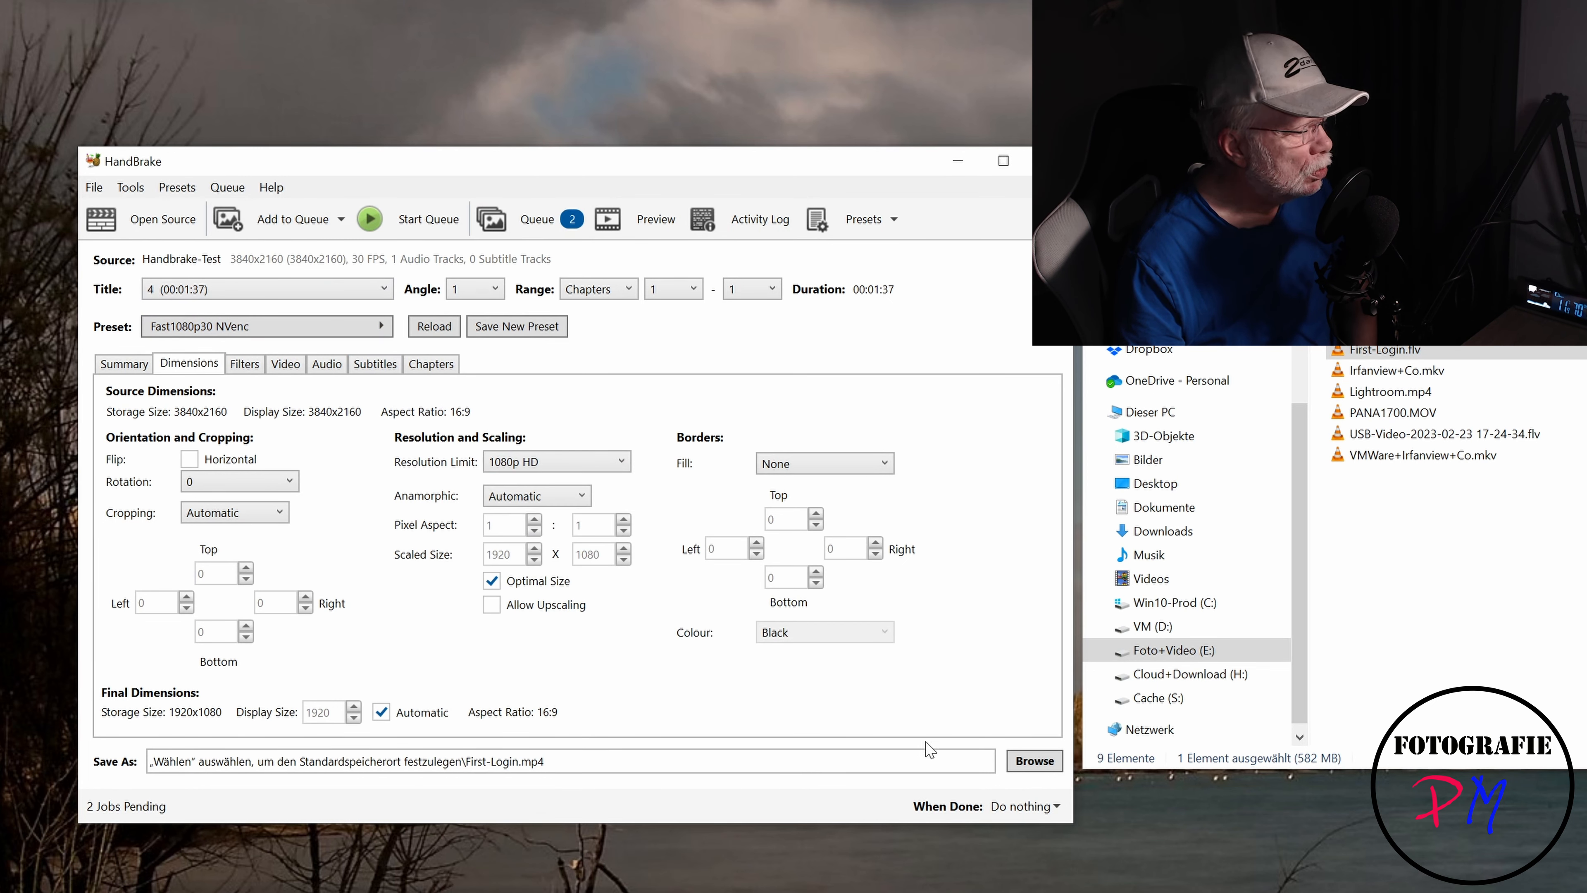
# - Set title 4's output to First-Login.mp4 in the Videos folder and add it to the queue
pyautogui.click(1025, 759)
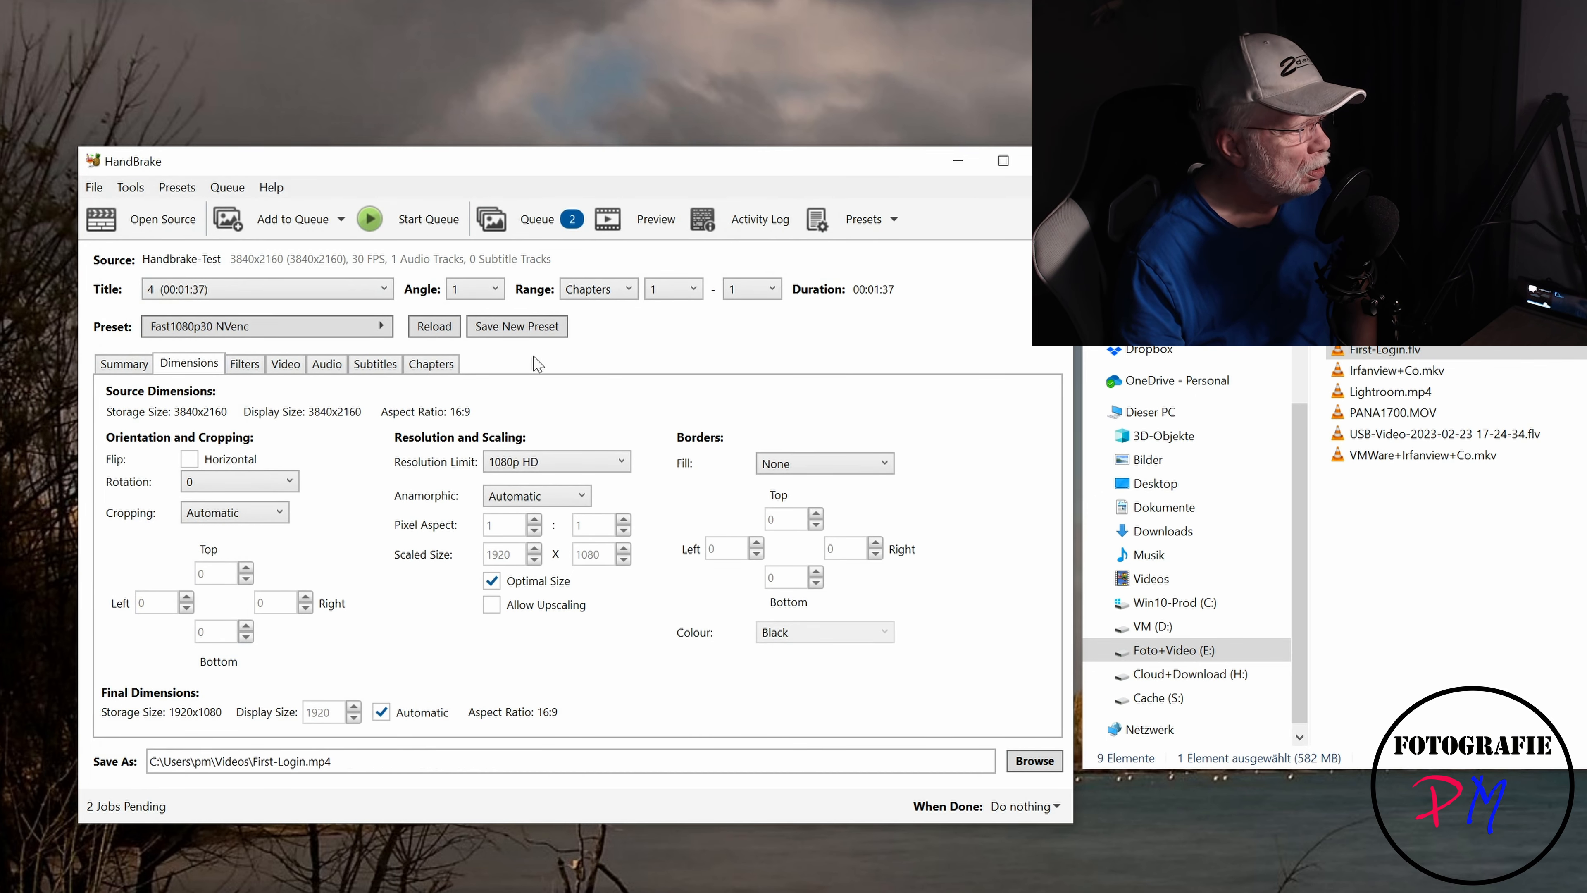
pyautogui.click(325, 232)
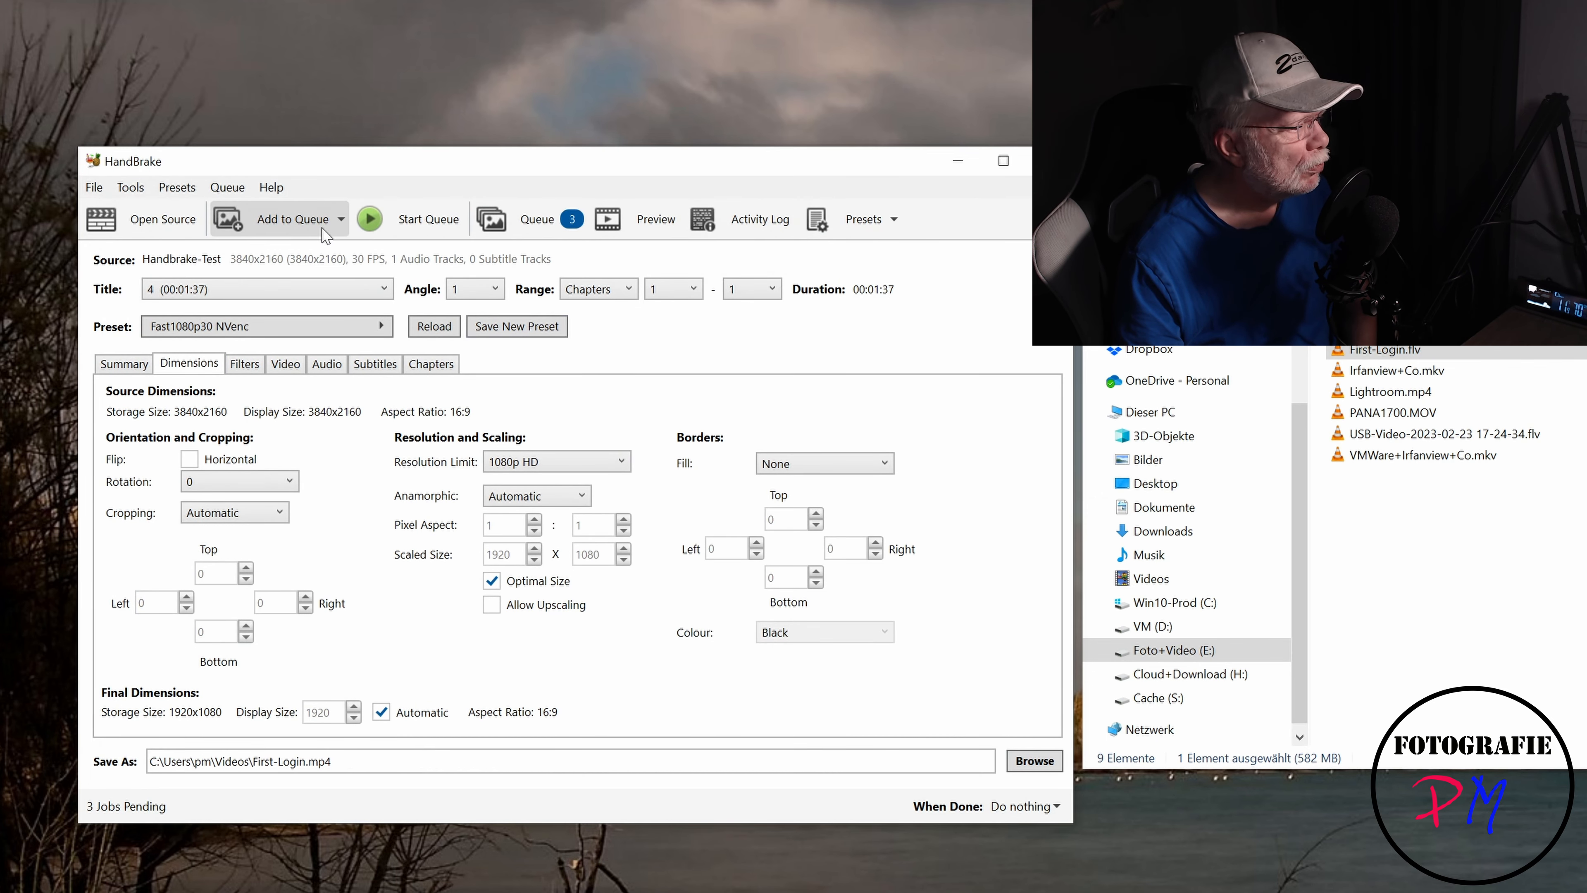
# - Switch the source title to title 5 (Irfanview+Co) and review its summary settings
pyautogui.click(313, 289)
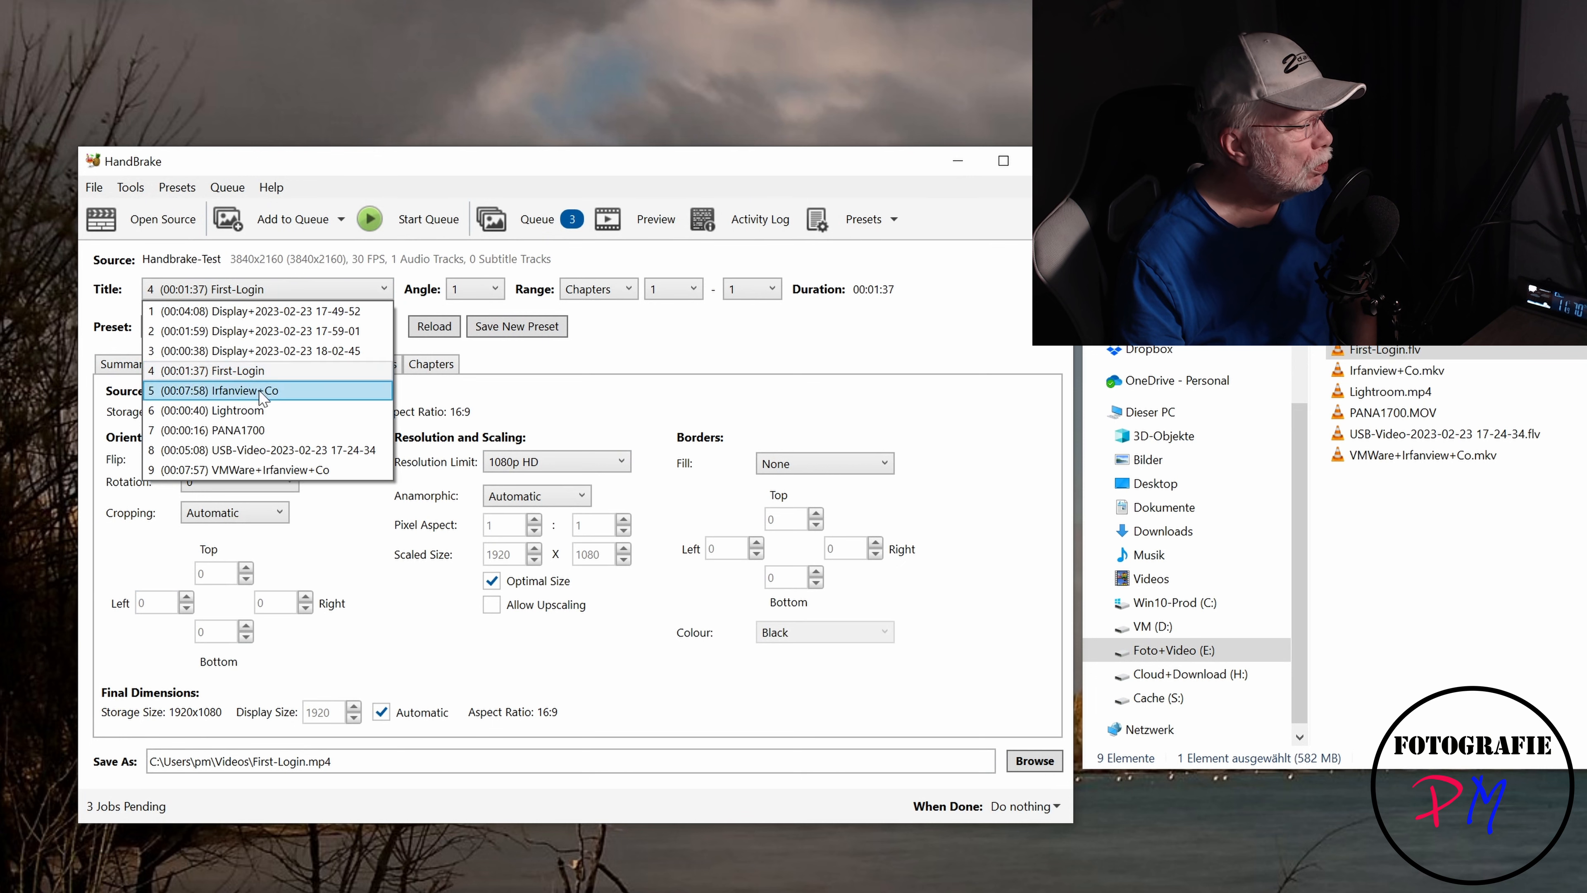
pyautogui.click(262, 392)
pyautogui.click(147, 365)
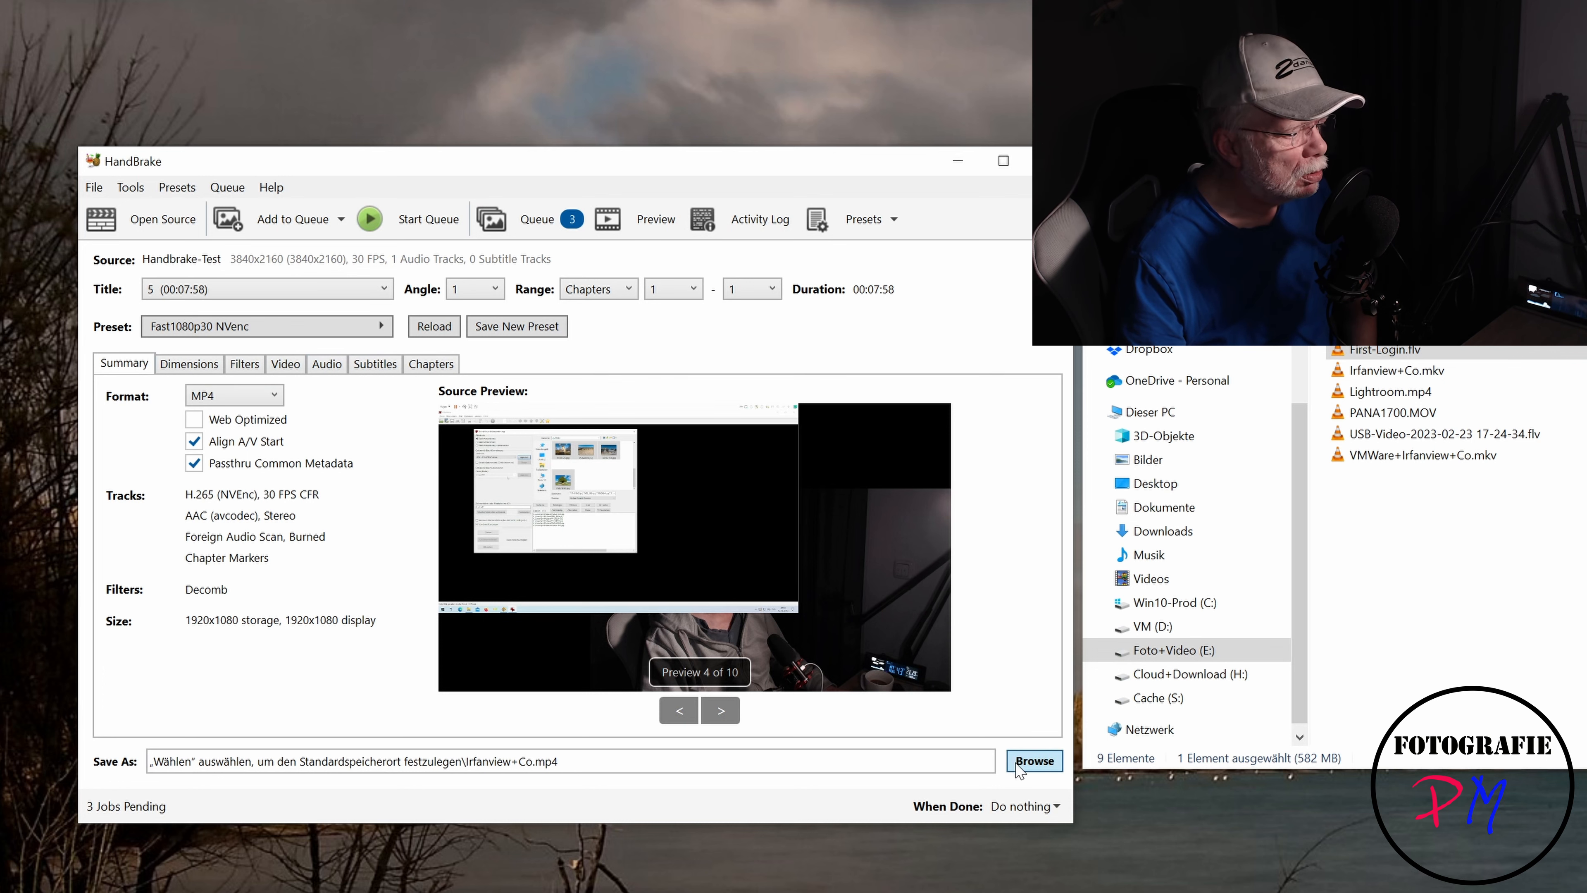
# - Save title 5's output as Irfanview+Co.mp4 in the Videos folder and add it to the queue
pyautogui.click(1034, 760)
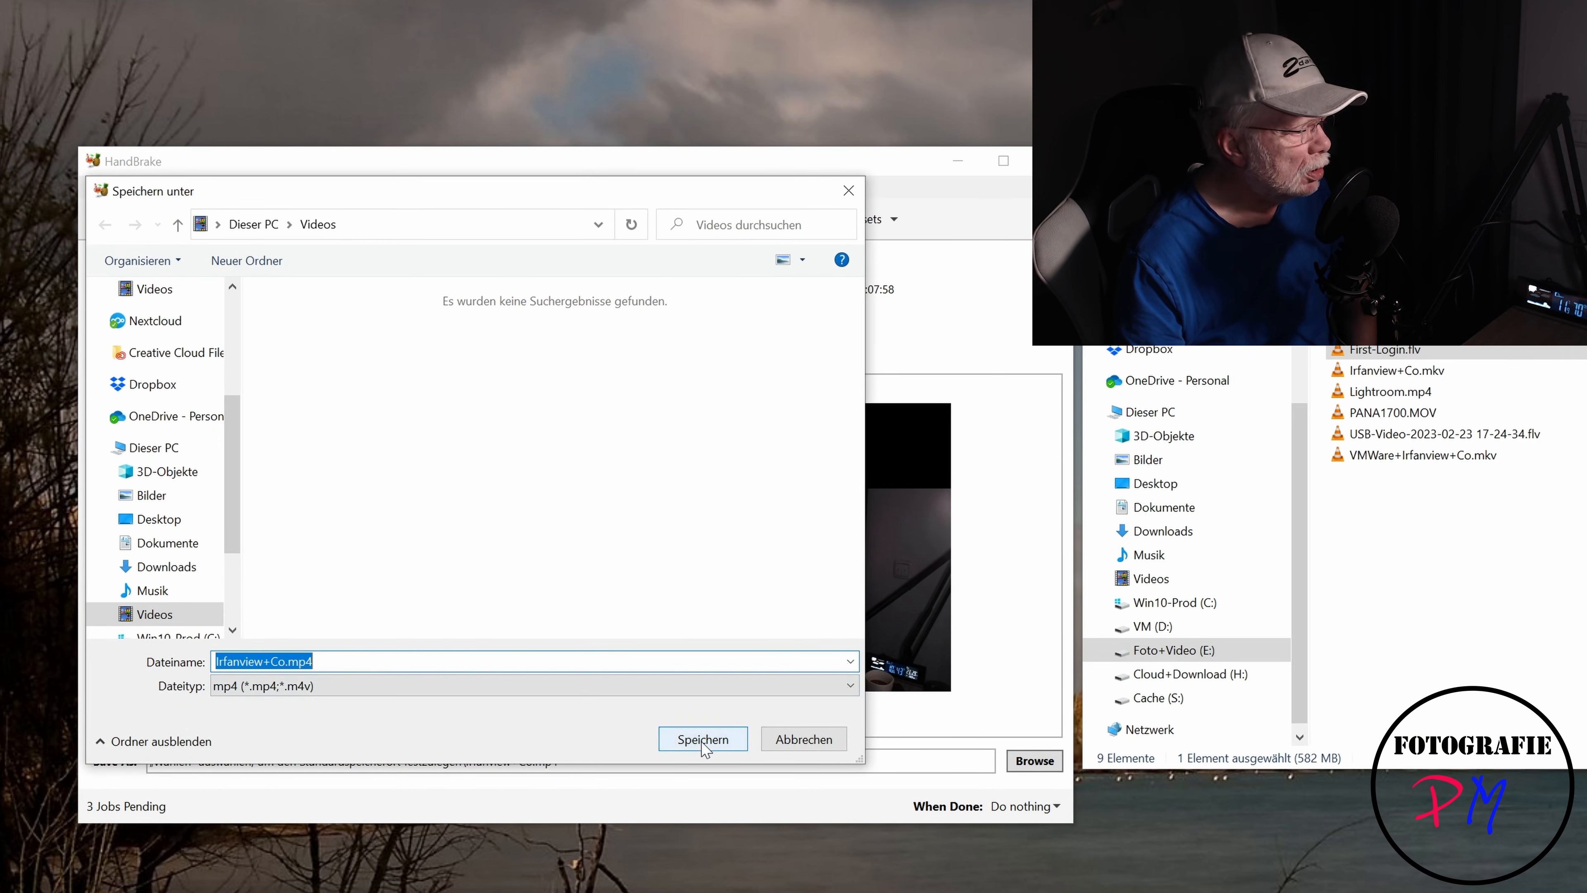
pyautogui.click(705, 741)
pyautogui.click(306, 233)
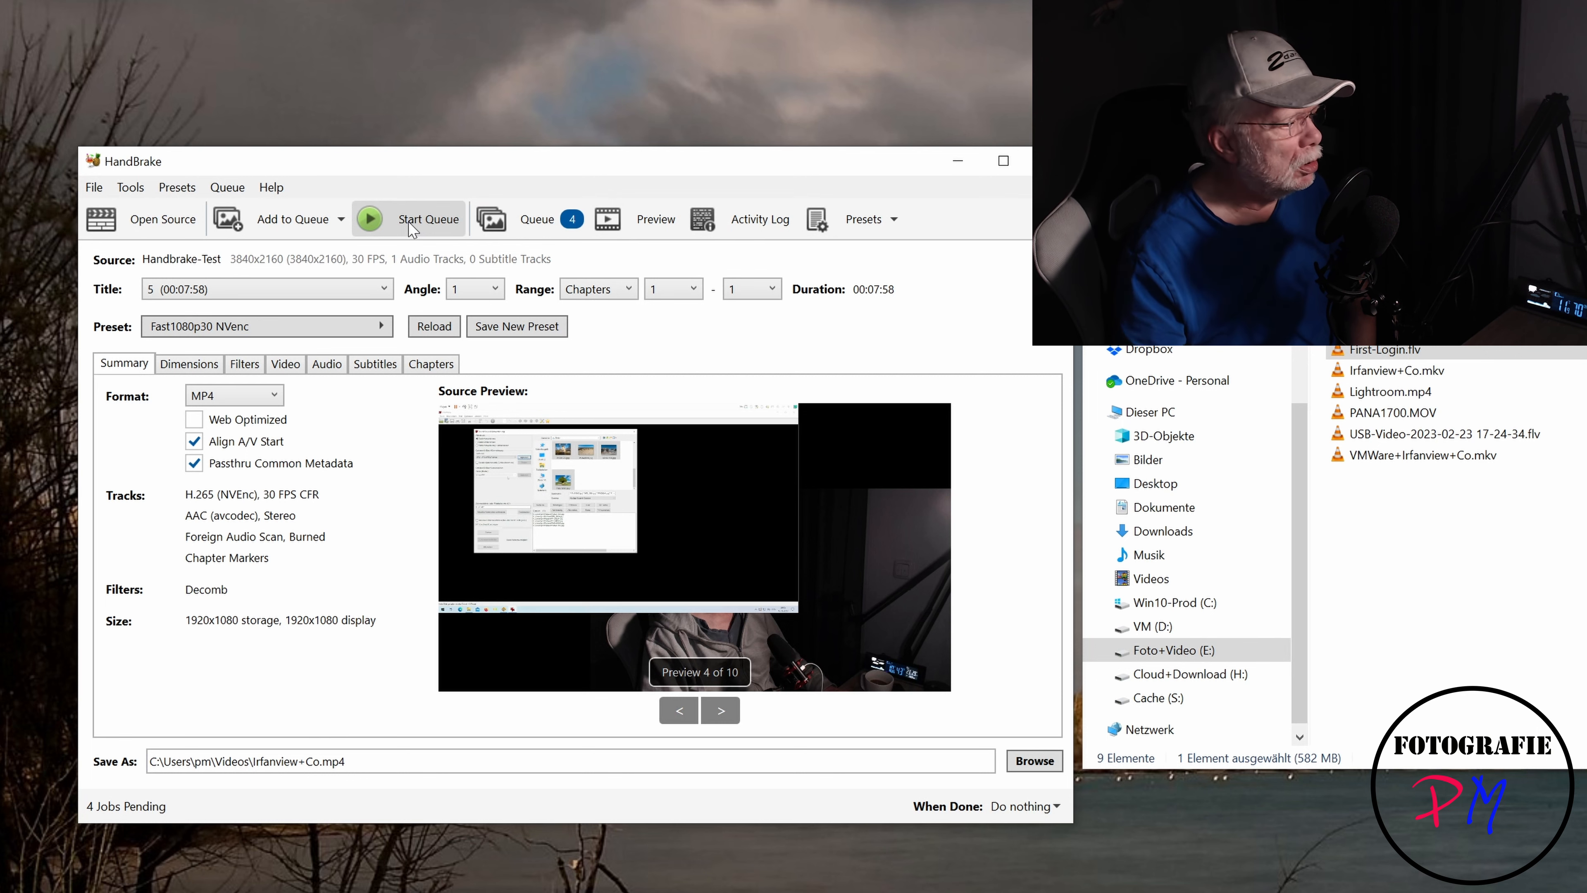
# - Open Preferences and examine the Video hardware encoder options and the Advanced maximum number of simultaneous encodes
pyautogui.click(123, 189)
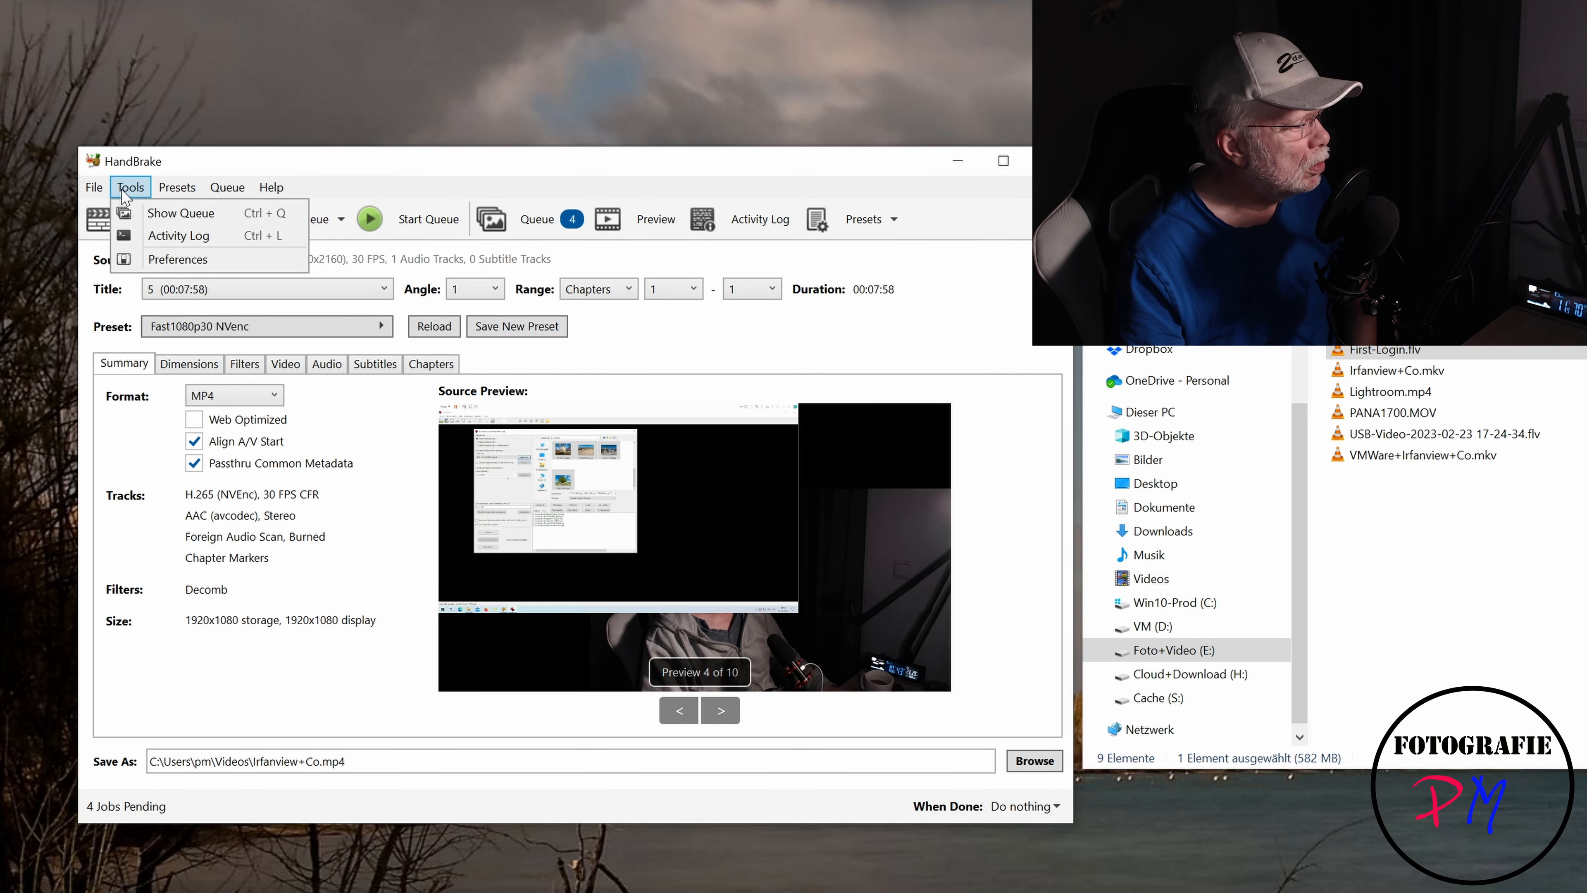
pyautogui.click(161, 261)
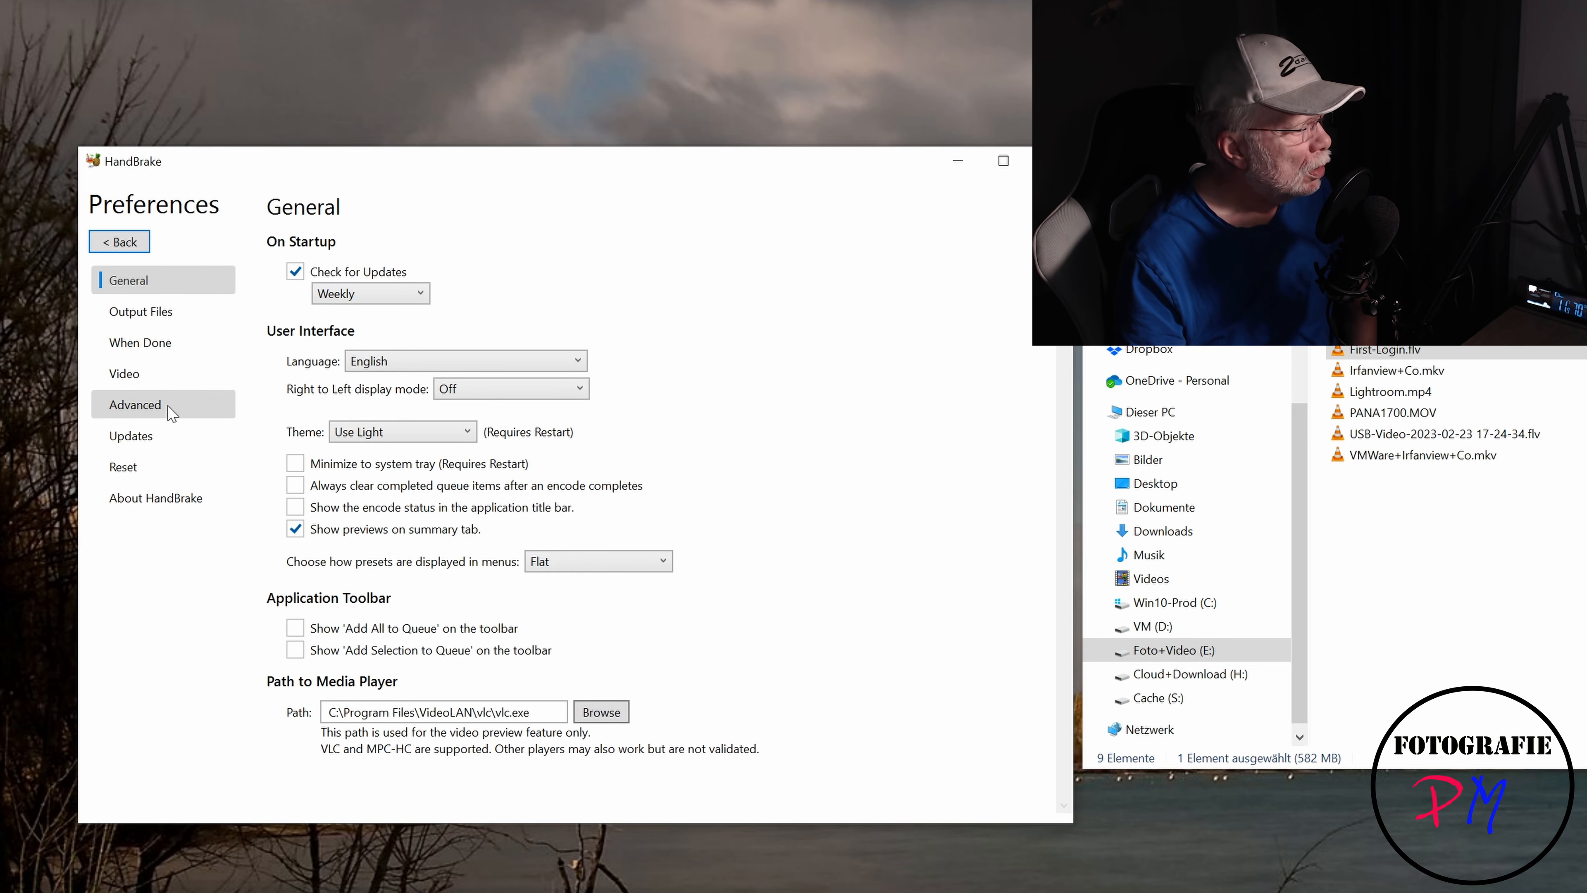
pyautogui.click(155, 377)
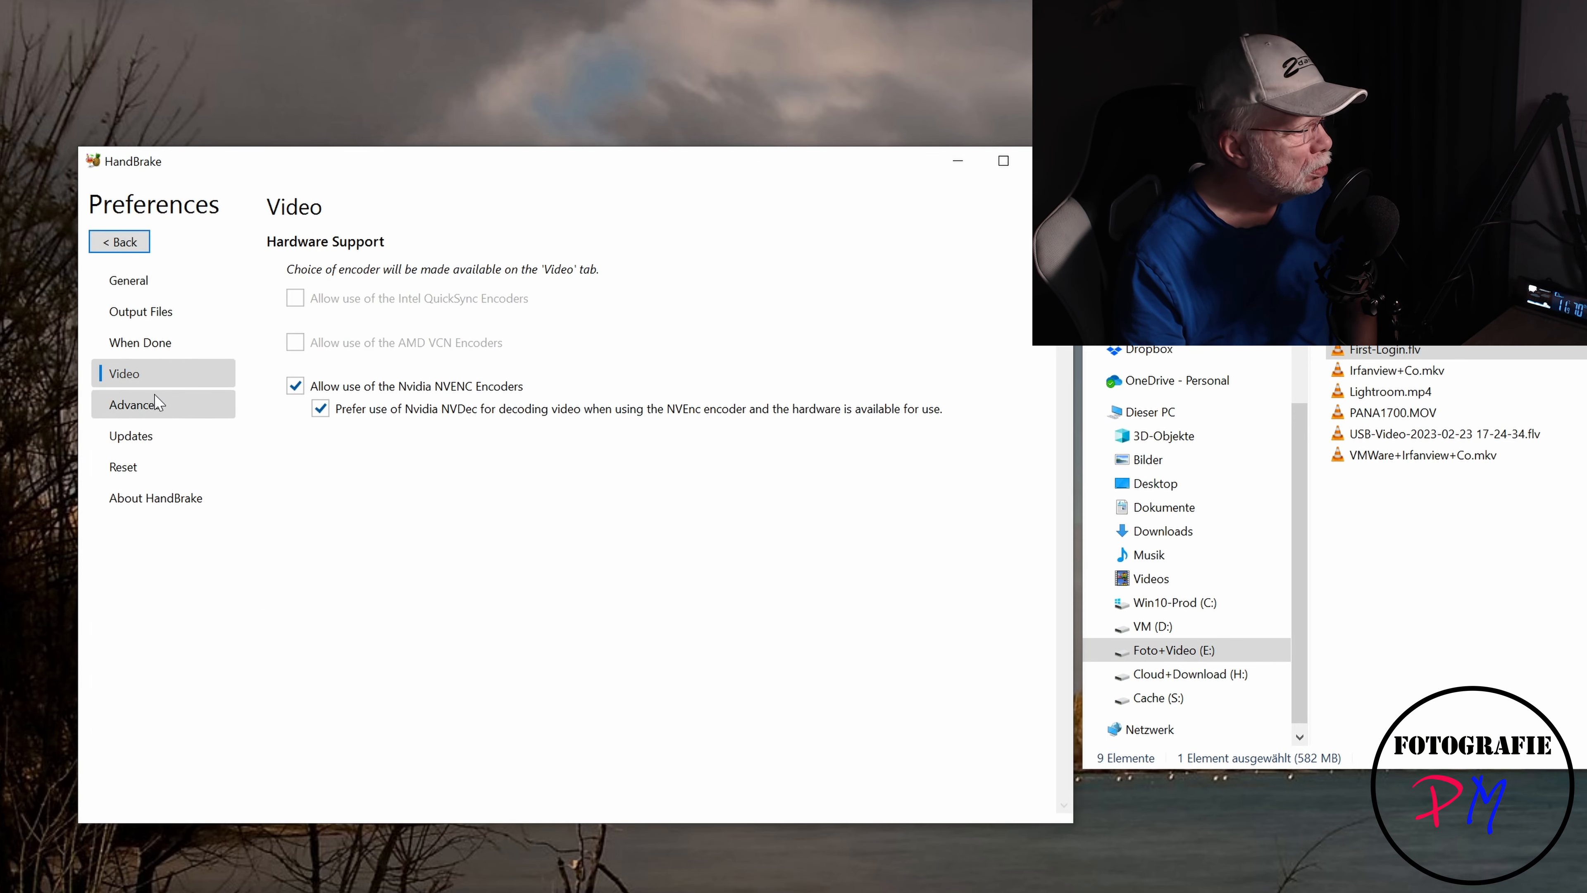
pyautogui.click(159, 406)
pyautogui.scroll(-2, 687, 611)
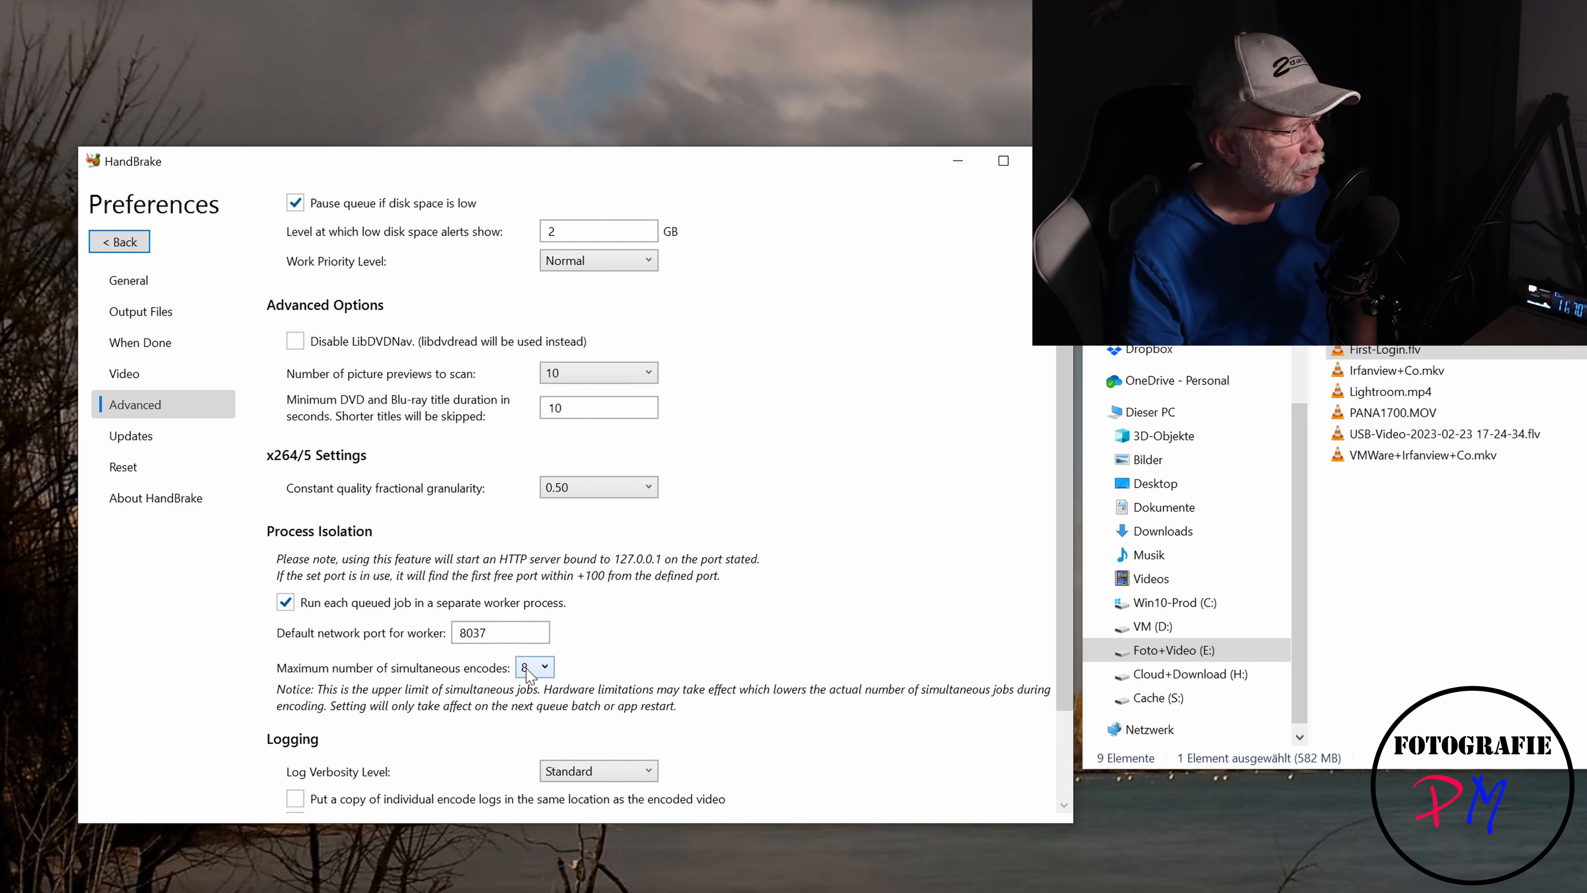
pyautogui.click(550, 676)
pyautogui.click(550, 675)
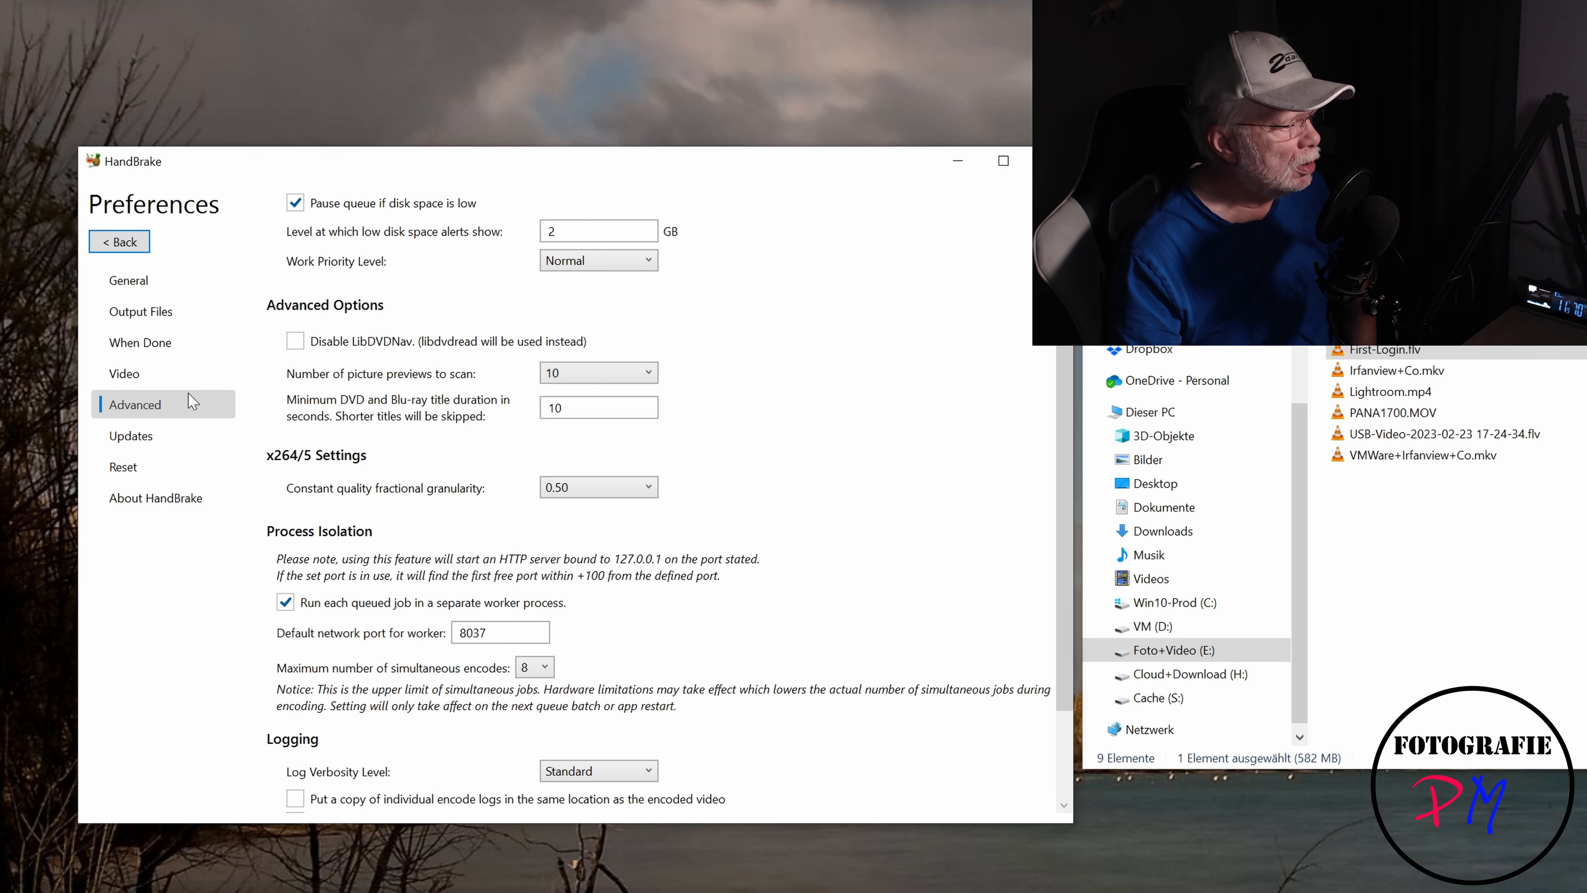
pyautogui.click(131, 247)
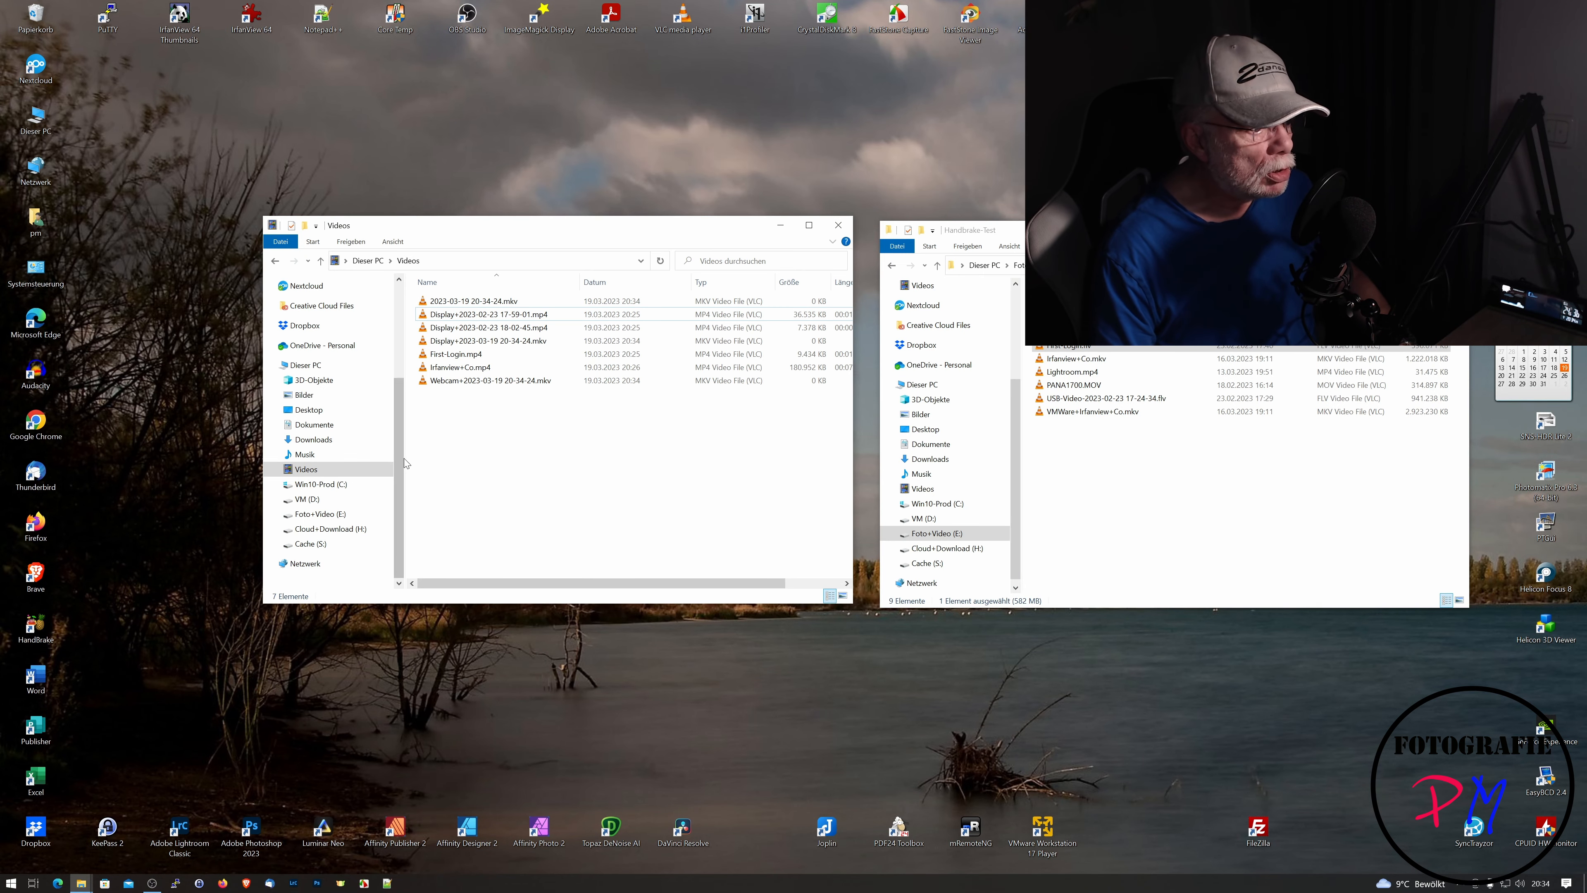
pyautogui.moveTo(401, 459); pyautogui.dragTo(348, 464)
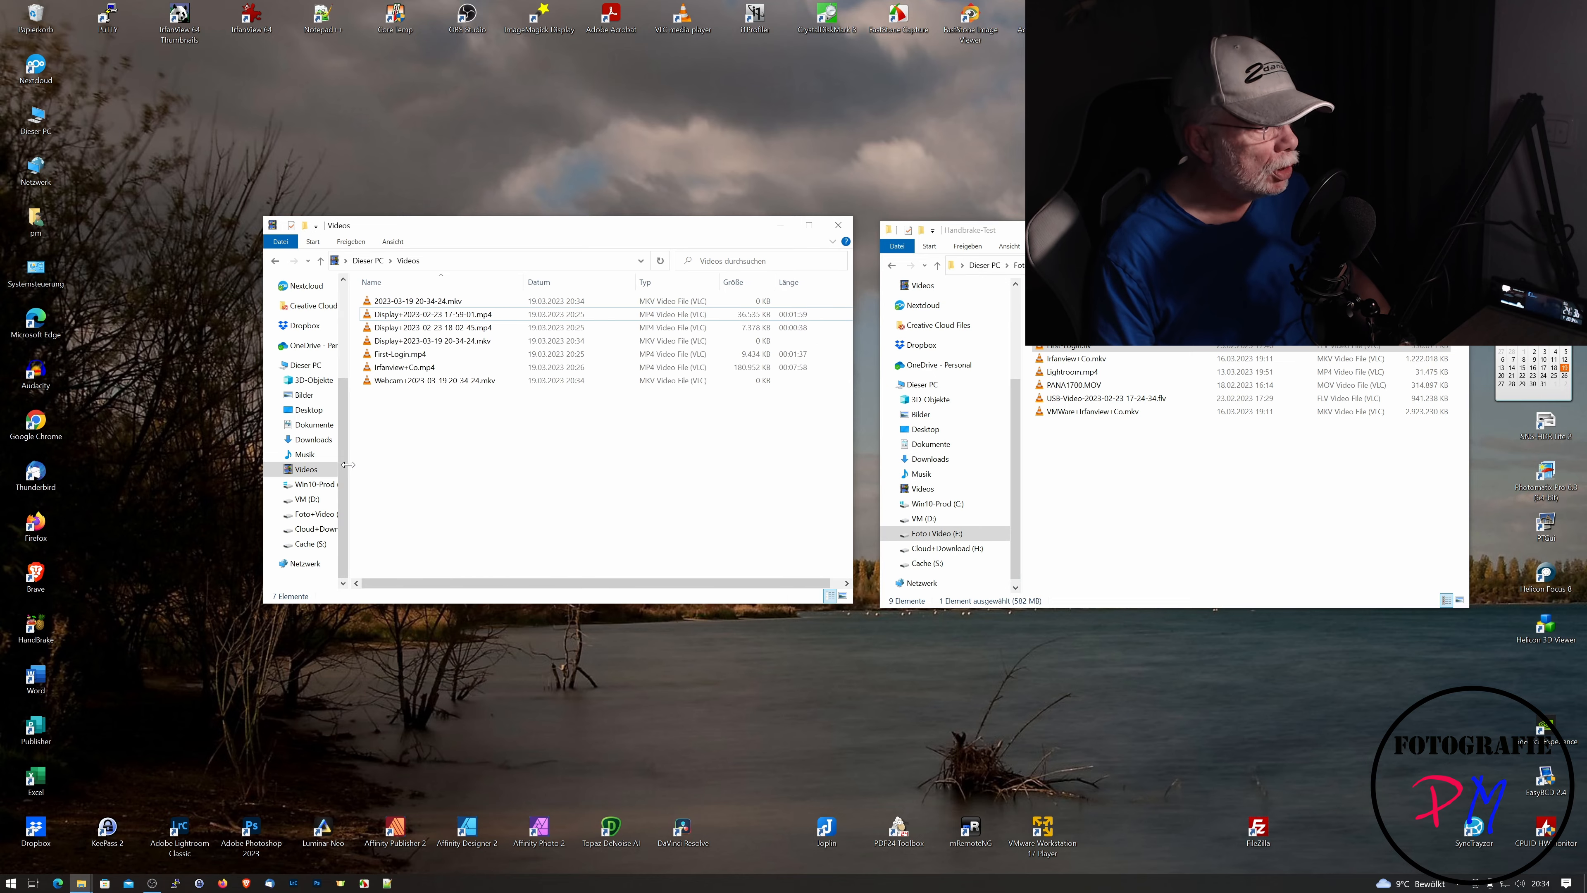